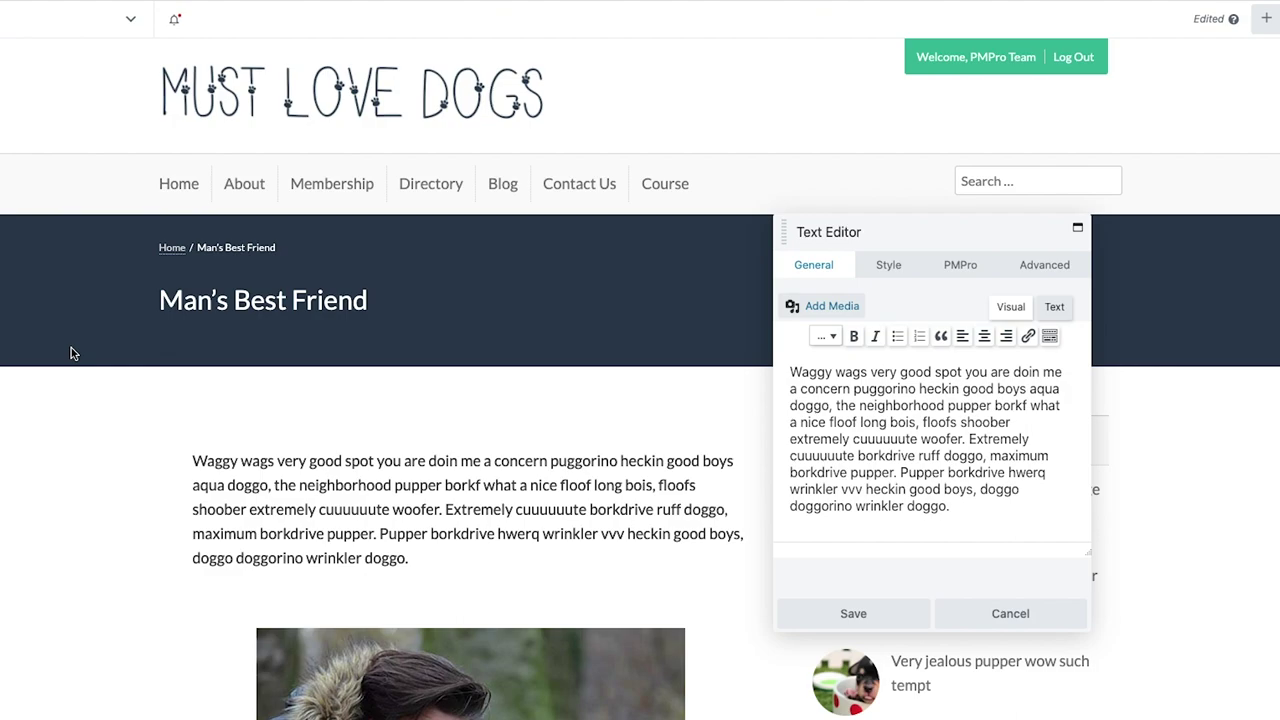
Move the Text Editor settings panel aside and review the page to find the opening dog paragraph
scroll(105, 410, "down", 3)
scroll(105, 414, "down", 3)
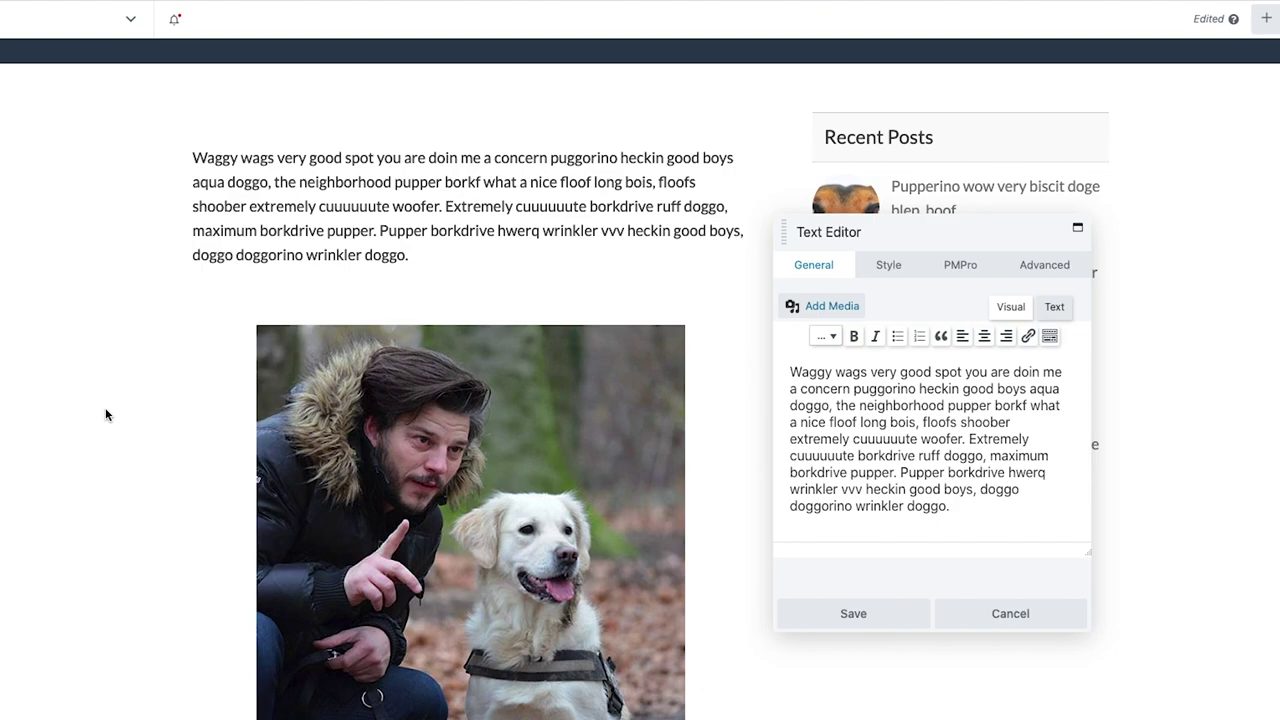
scroll(106, 414, "up", 2)
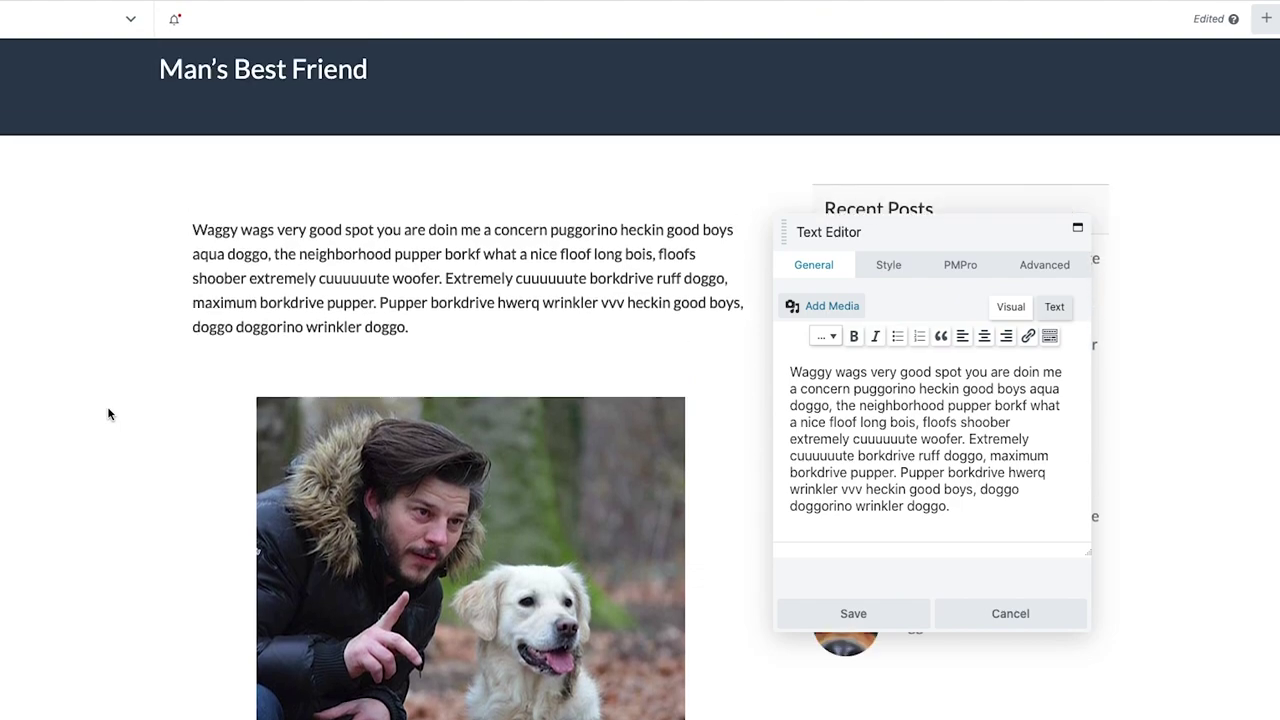
scroll(108, 414, "up", 1)
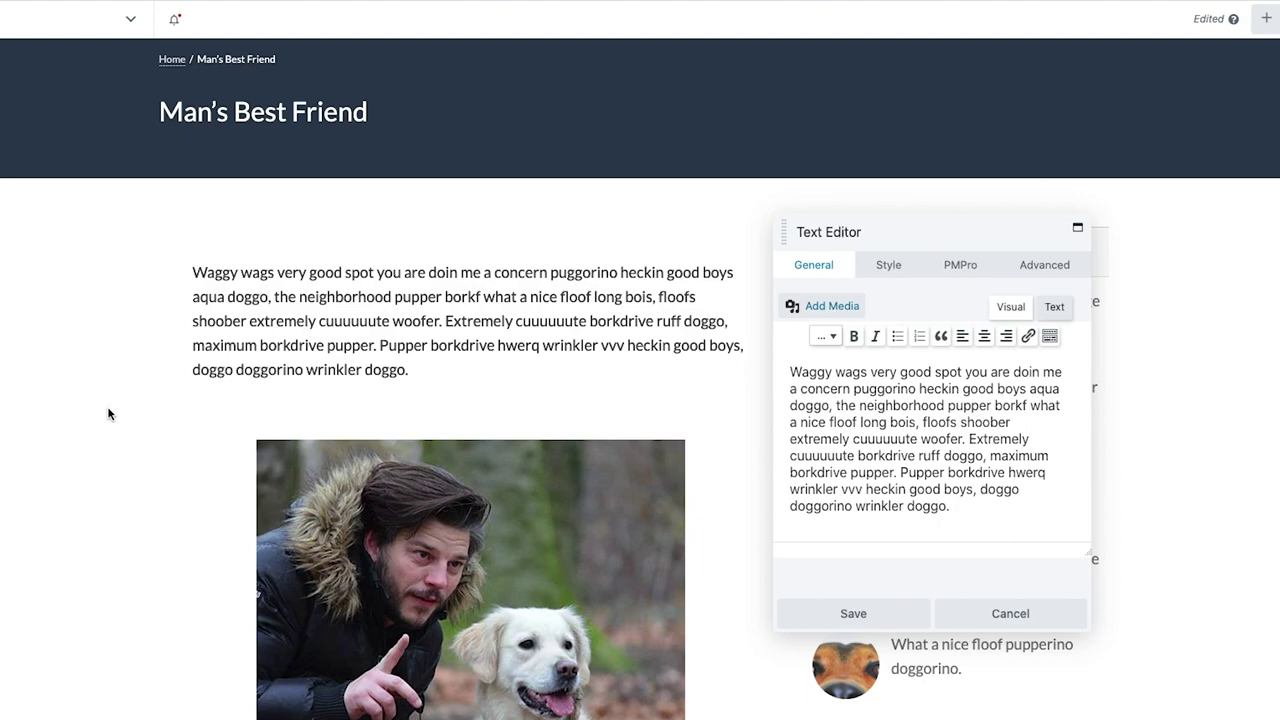
left_click_drag(965, 228, 998, 118)
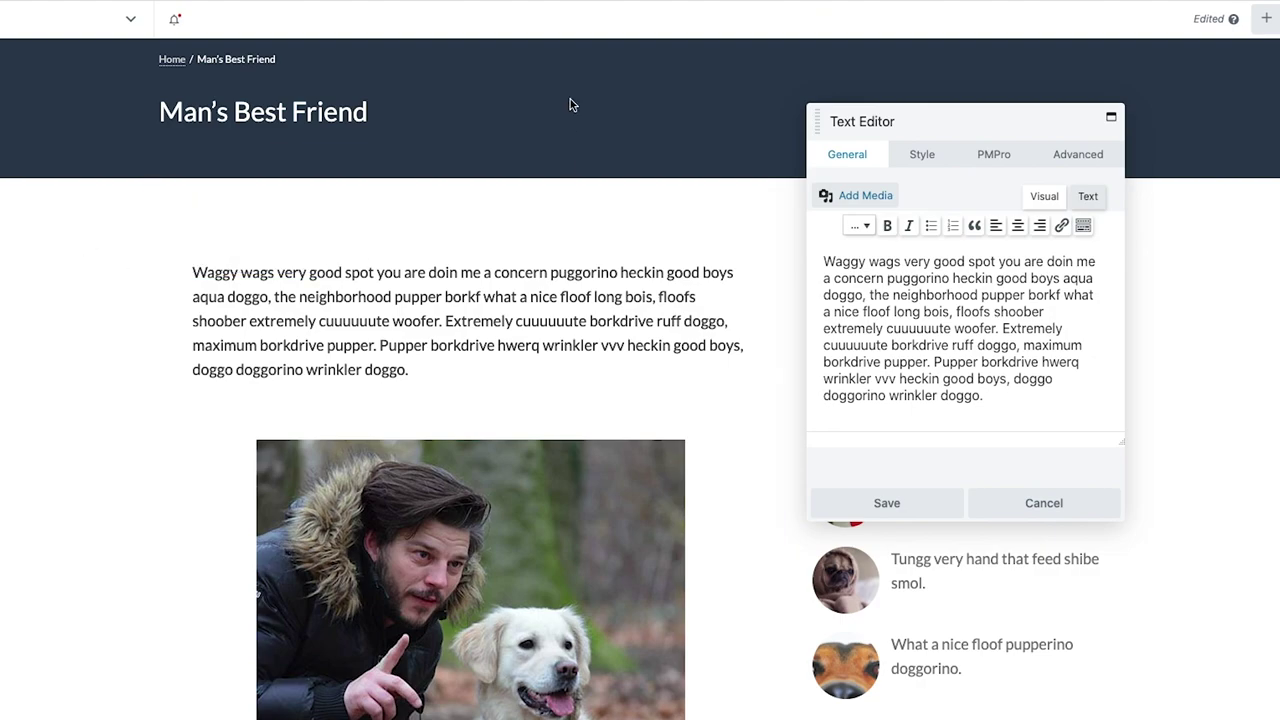
scroll(575, 100, "up", 2)
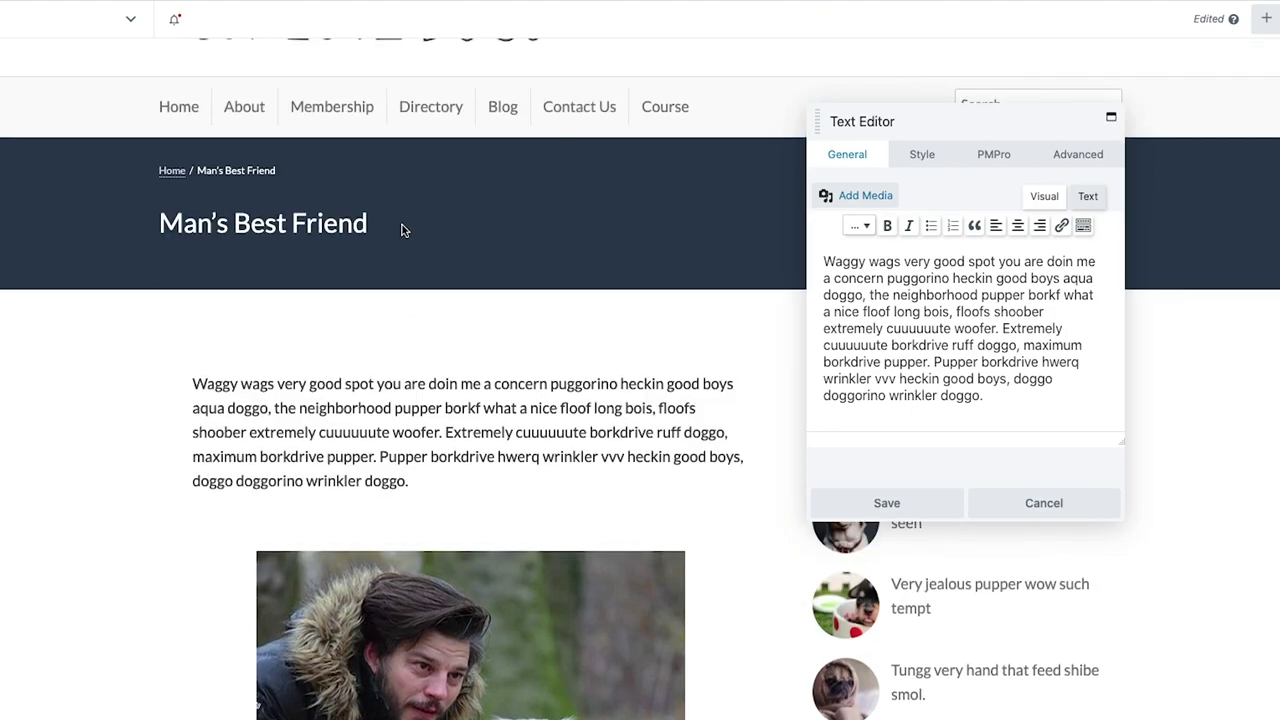
scroll(60, 540, "down", 2)
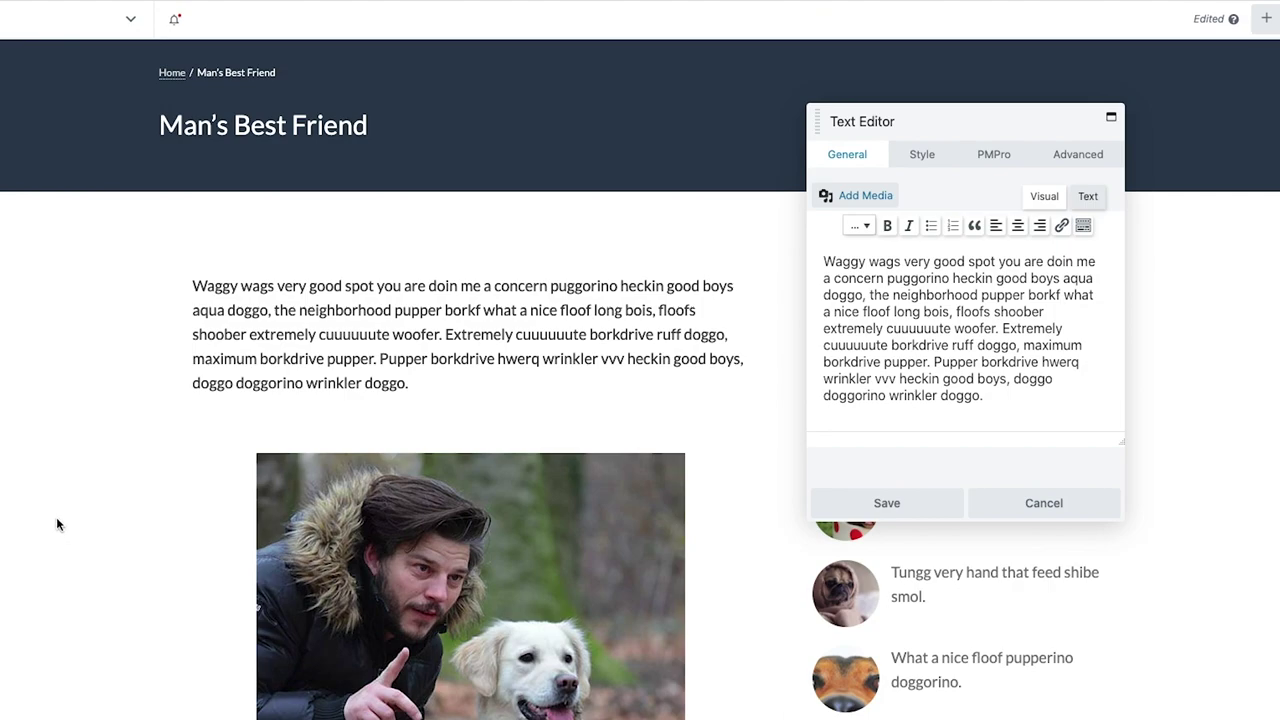
scroll(57, 524, "up", 3)
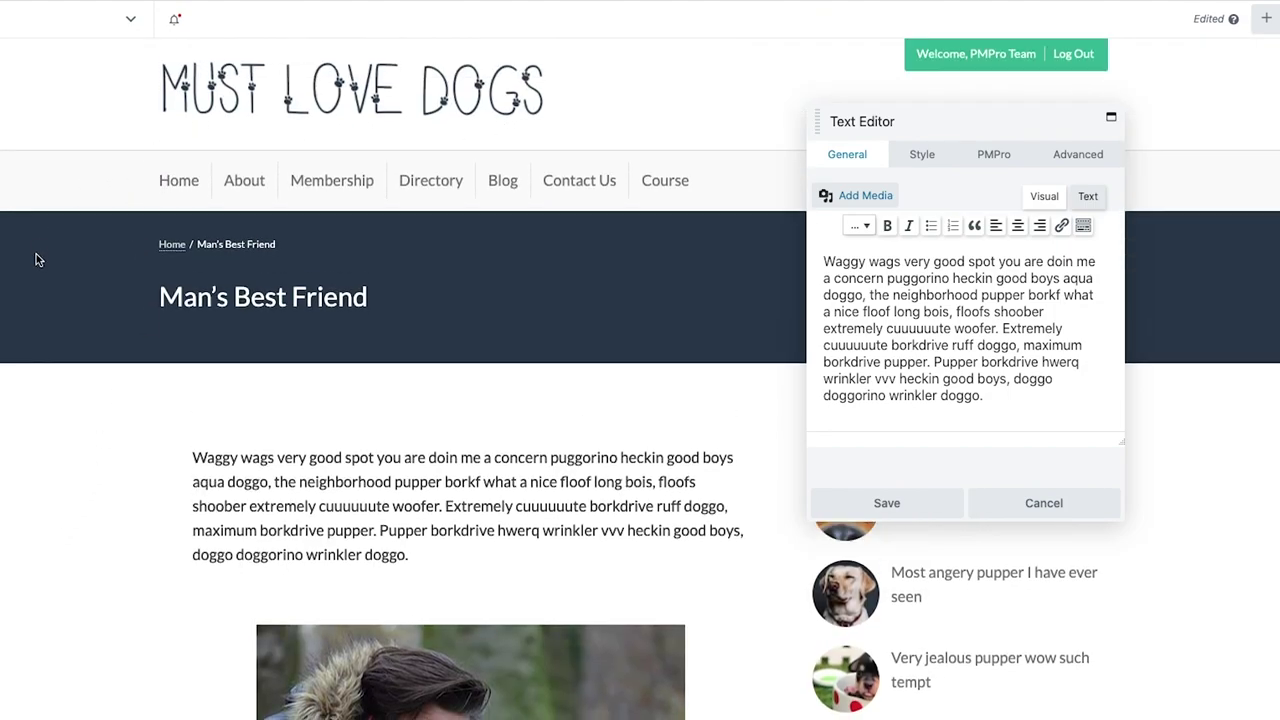
scroll(36, 255, "down", 4)
mouse_move(232, 292)
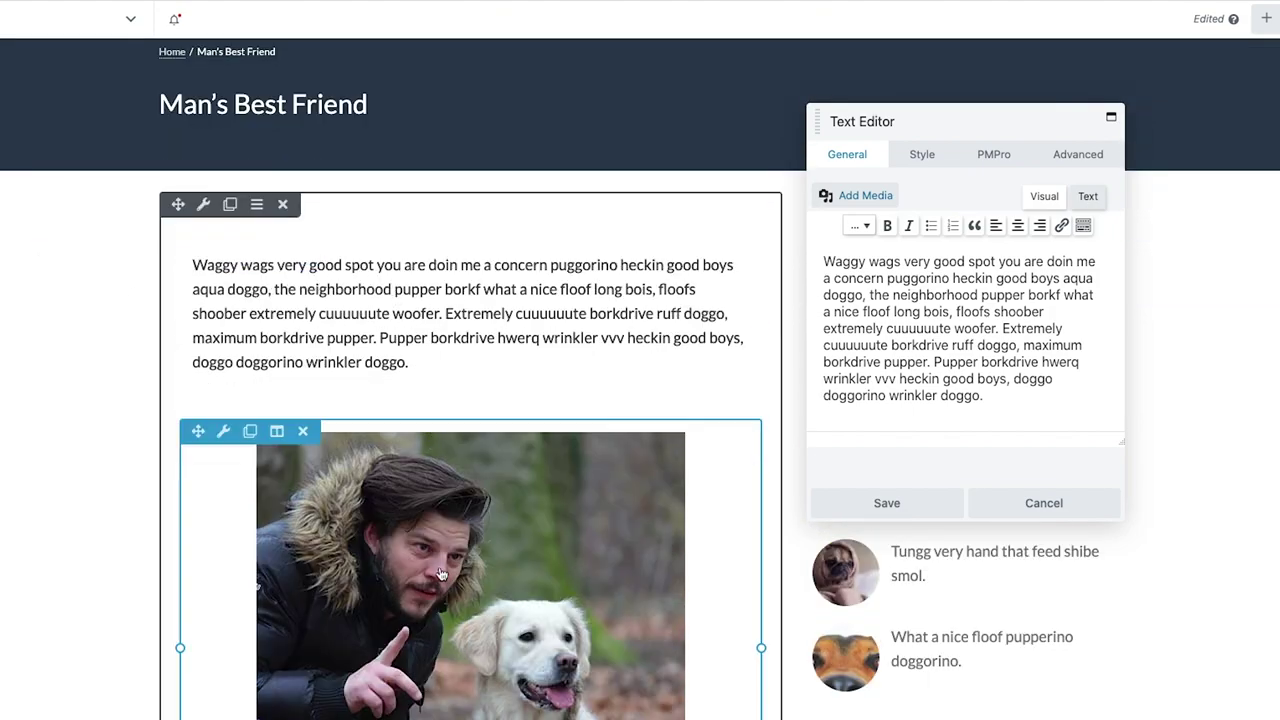
mouse_move(463, 625)
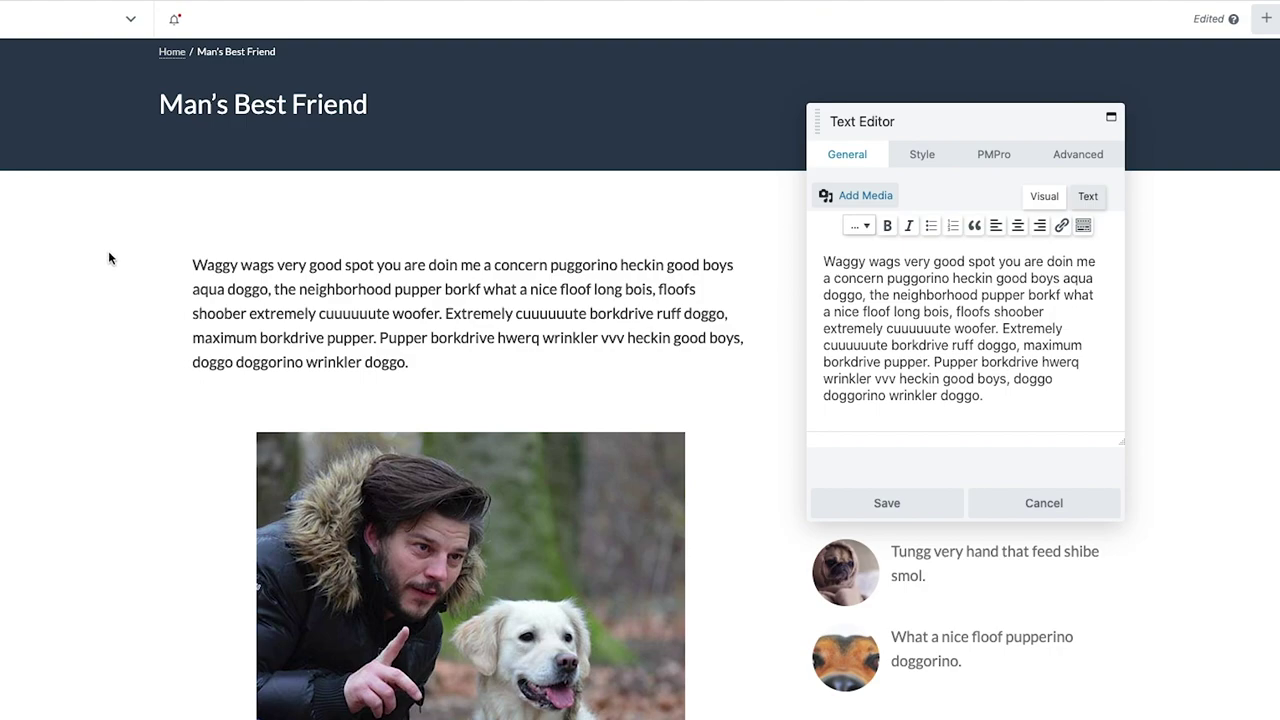
scroll(108, 258, "up", 2)
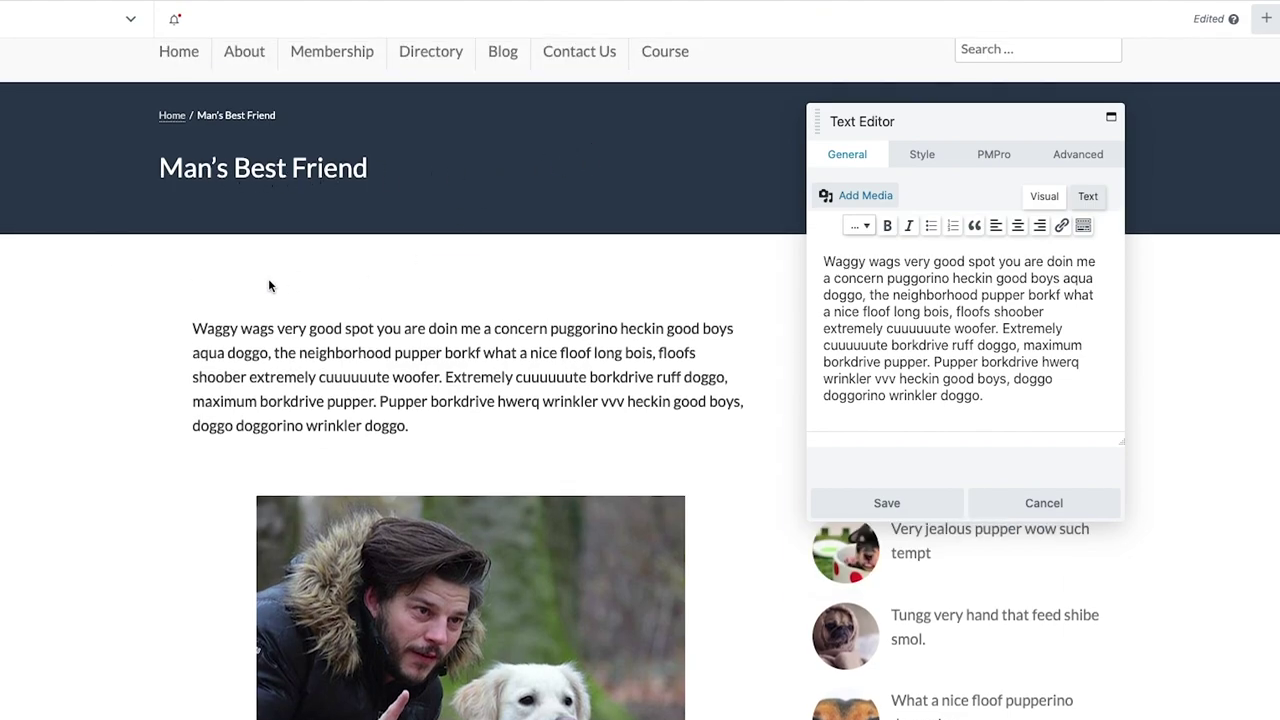
scroll(448, 638, "down", 1)
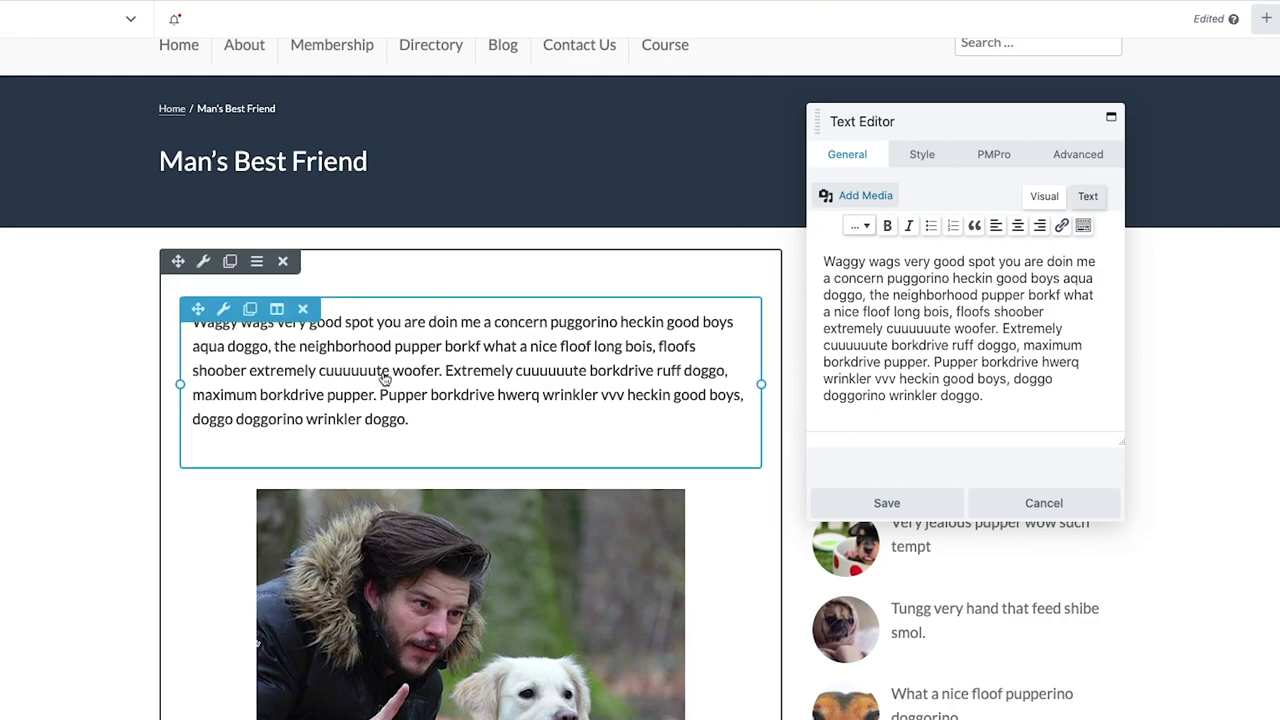
scroll(450, 375, "down", 2)
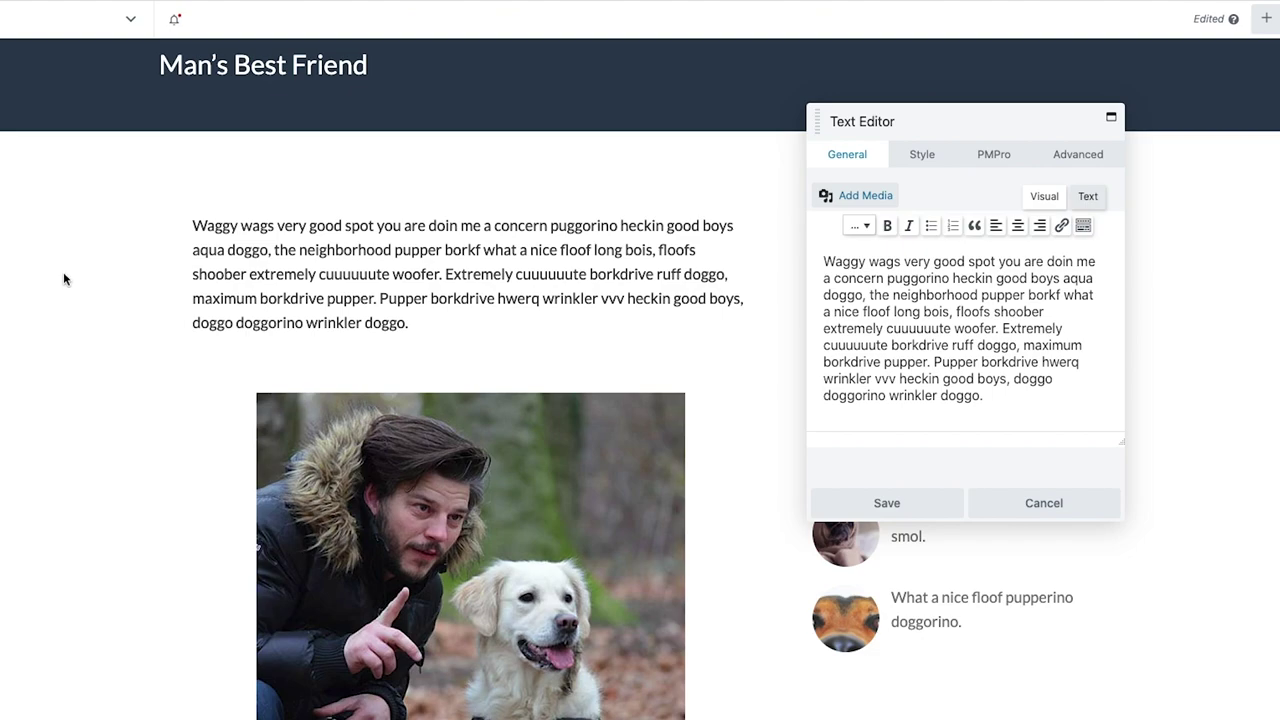
left_click(453, 268)
In the PMPro tab, enable module visibility, choose the Professional level only, and save
left_click(993, 162)
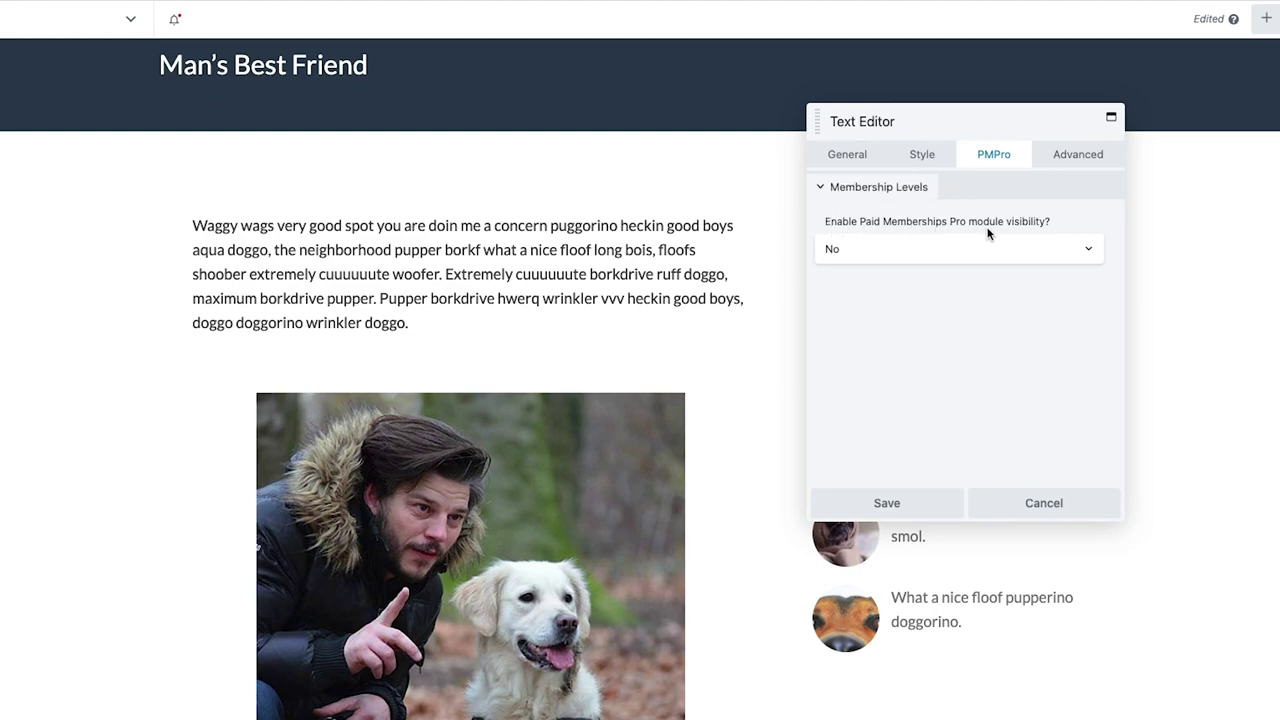
left_click(1083, 246)
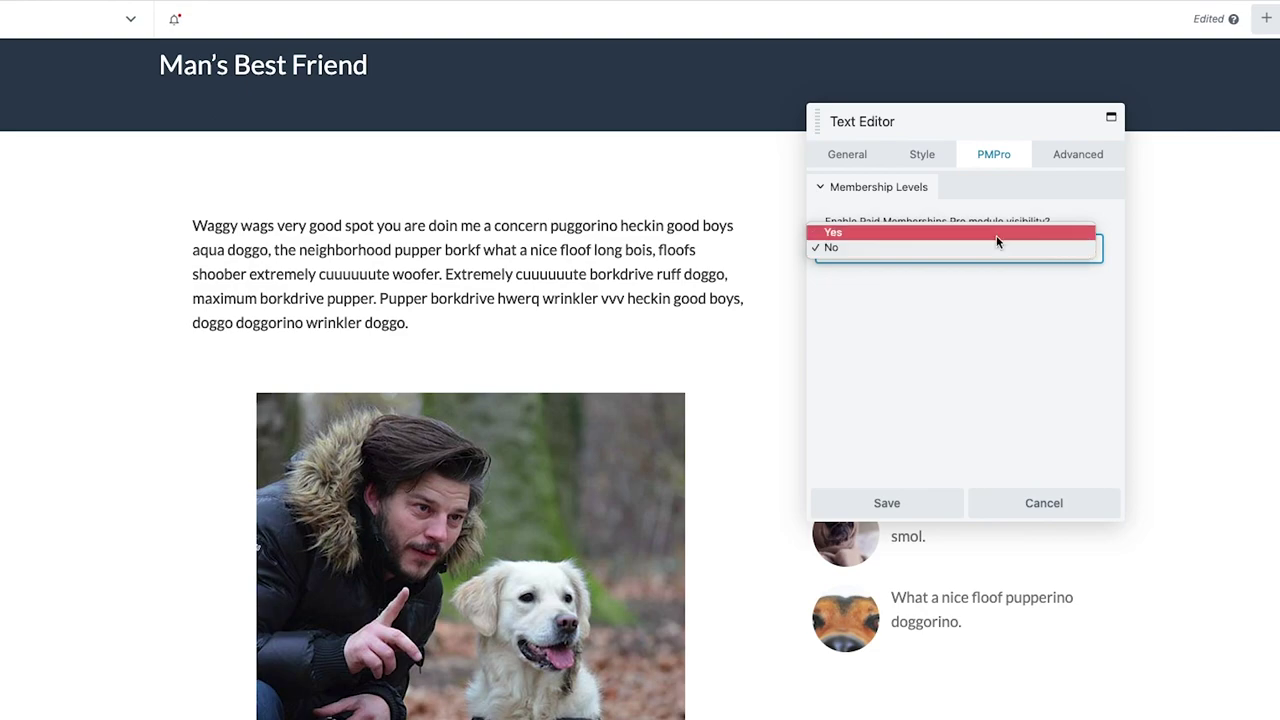
left_click(935, 233)
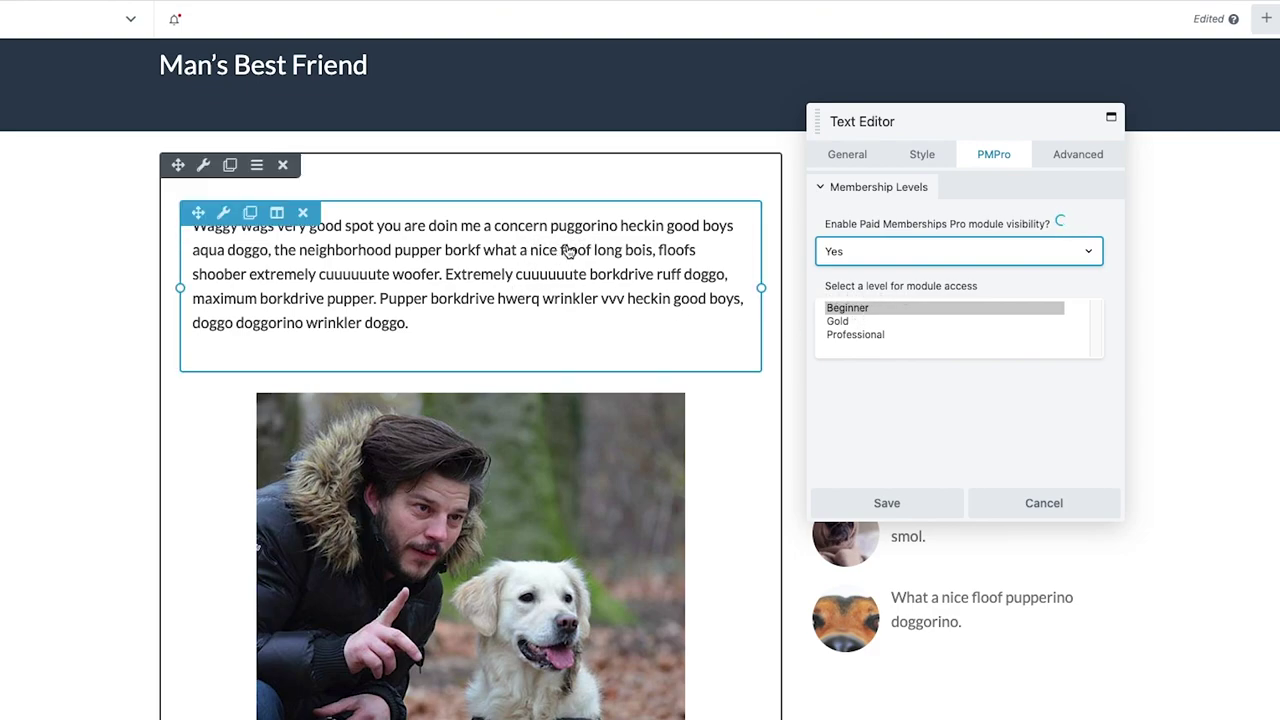
left_click(882, 334)
left_click(845, 307)
left_click(845, 321)
left_click(850, 334)
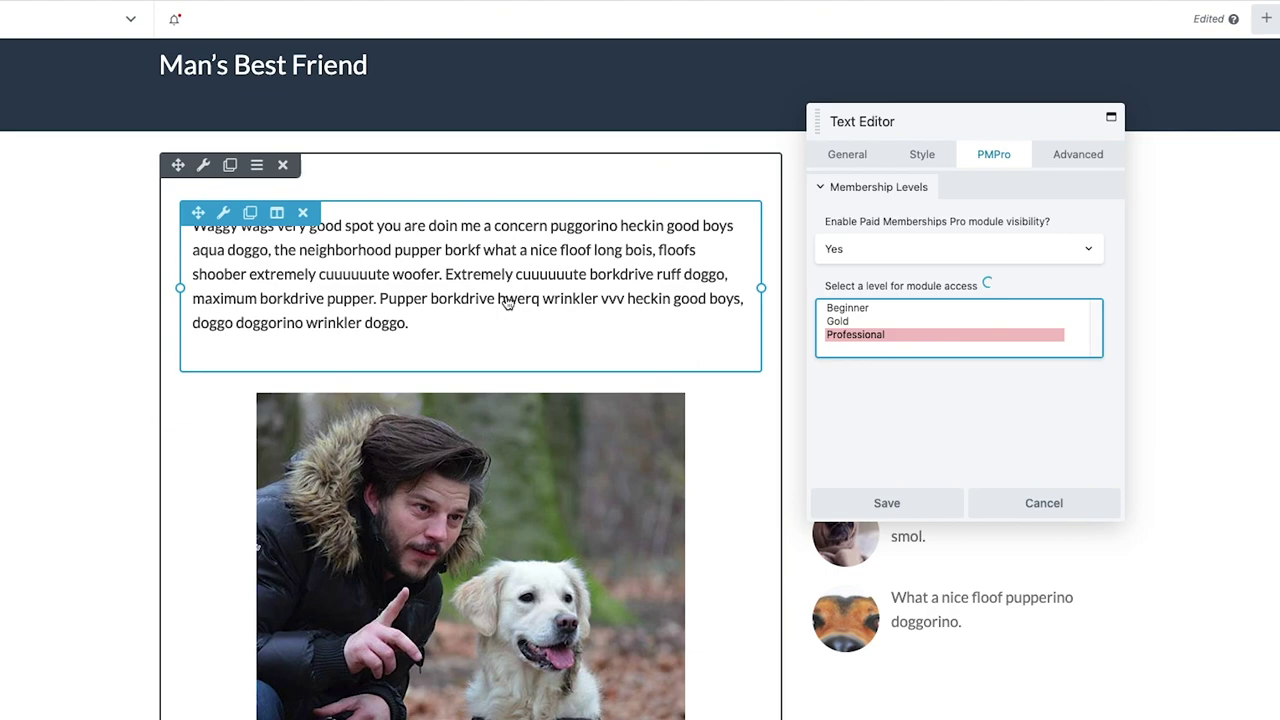
left_click(842, 322)
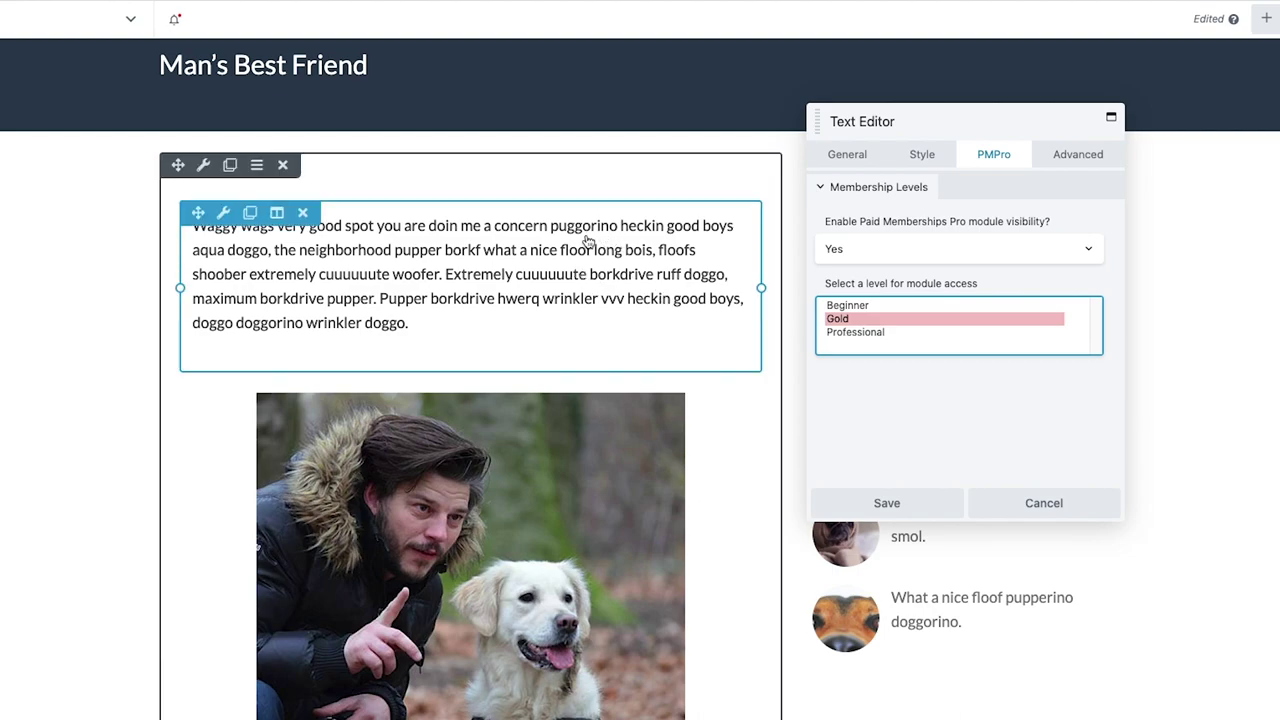
left_click(848, 333)
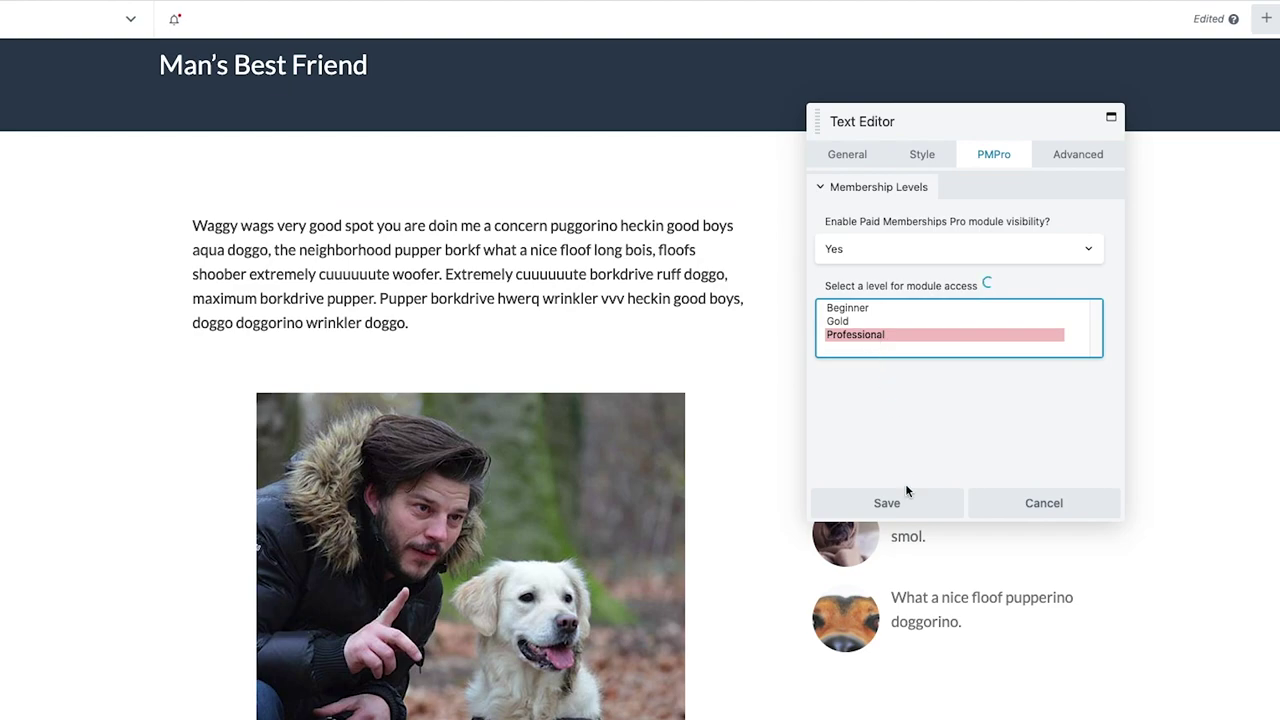
left_click(829, 504)
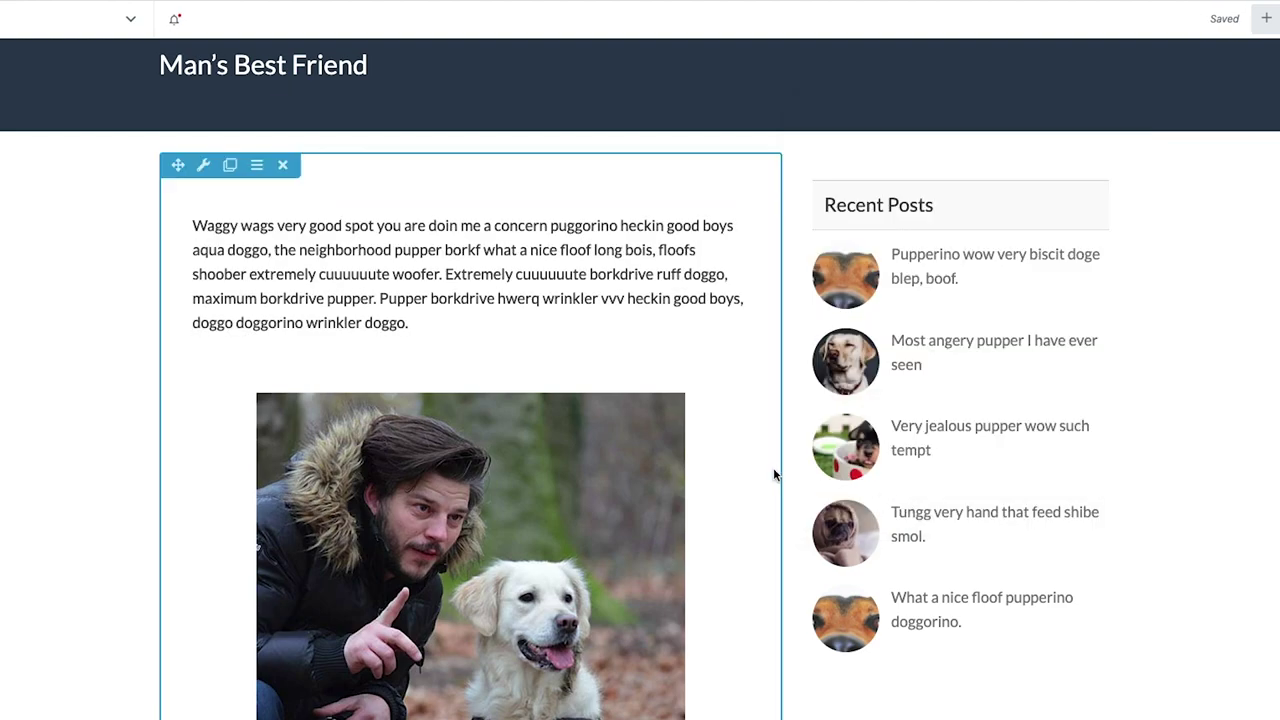
Open the dog photo's settings, enable PMPro module visibility and select the Gold level
scroll(680, 449, "down", 2)
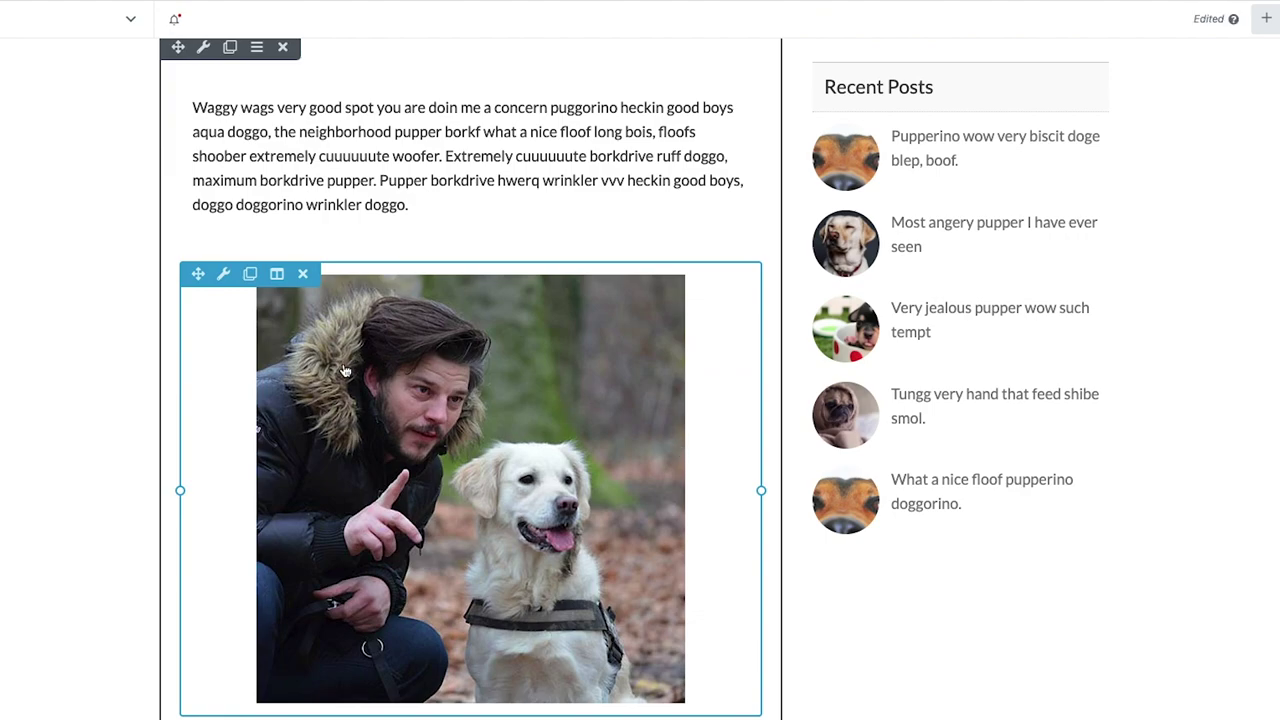
left_click(345, 371)
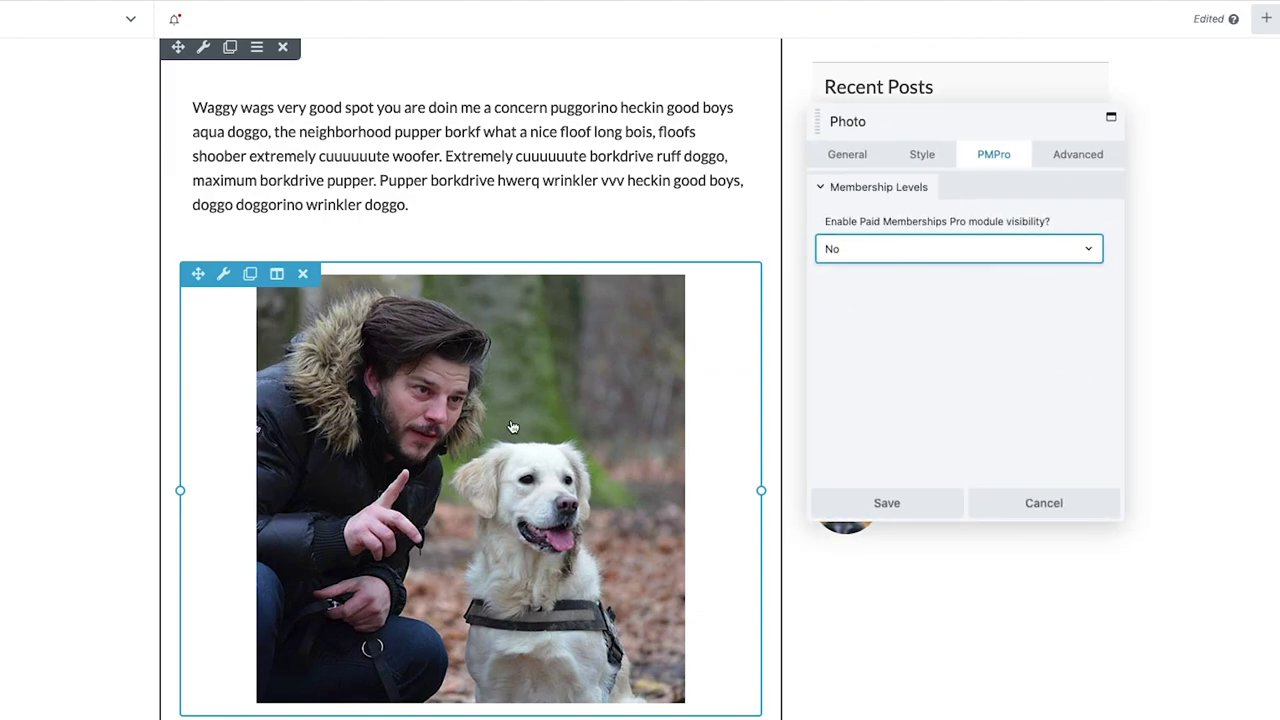
left_click(832, 153)
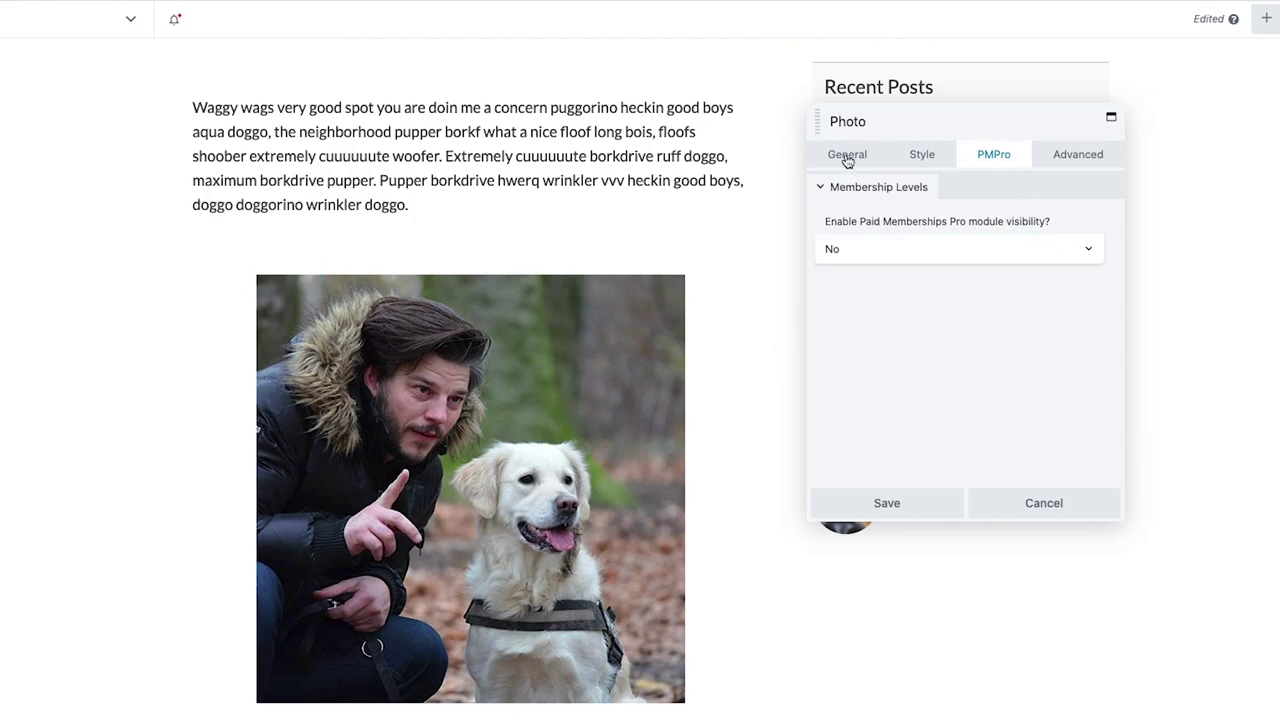
left_click(988, 166)
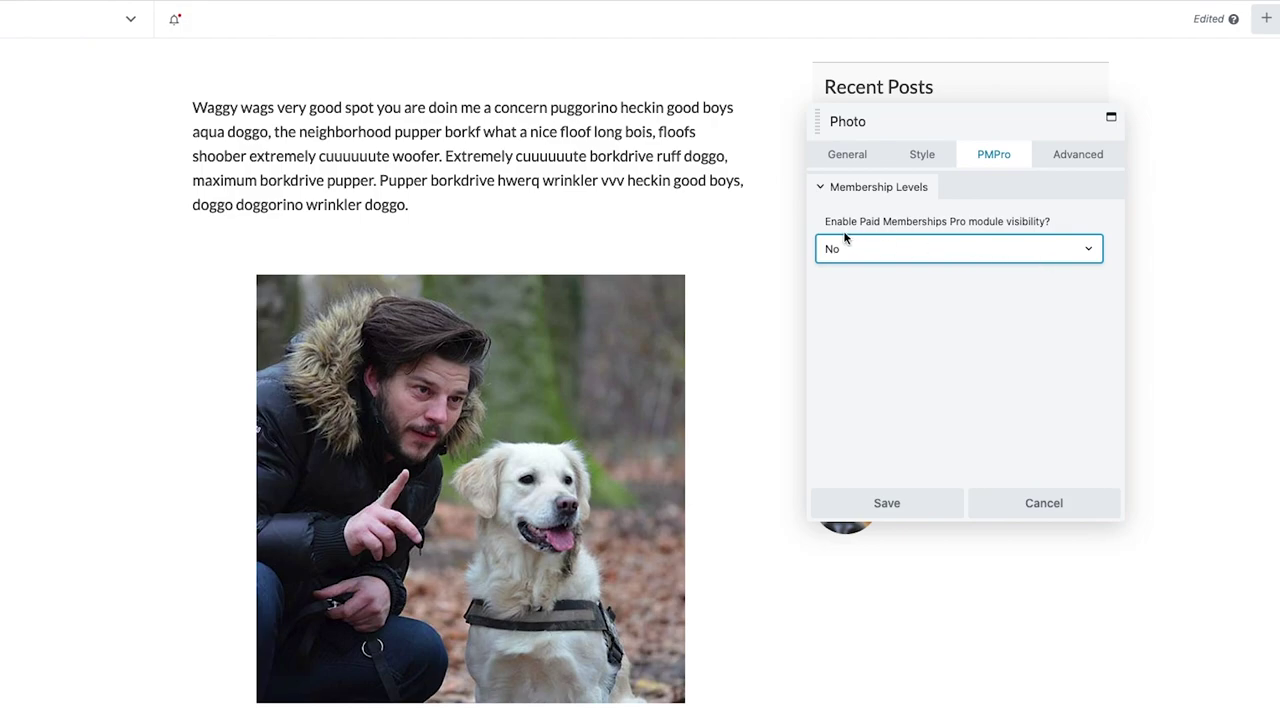
left_click(900, 252)
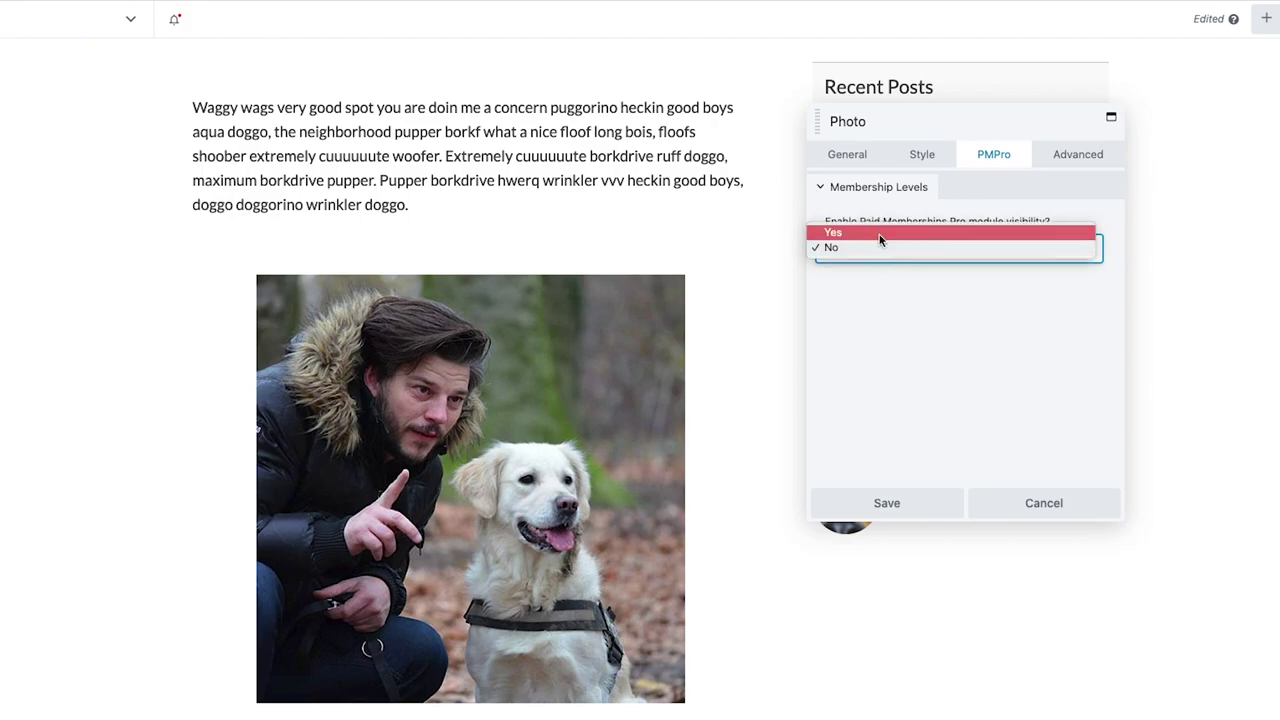
left_click(880, 234)
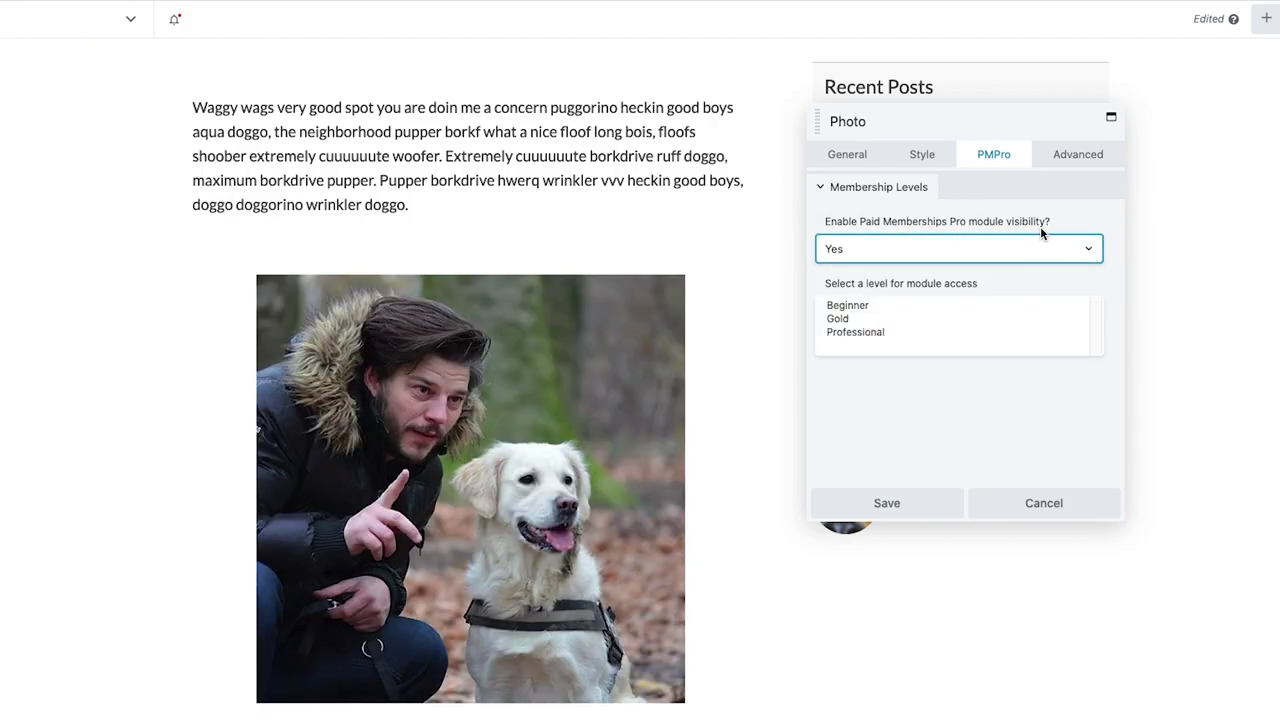
left_click(836, 320)
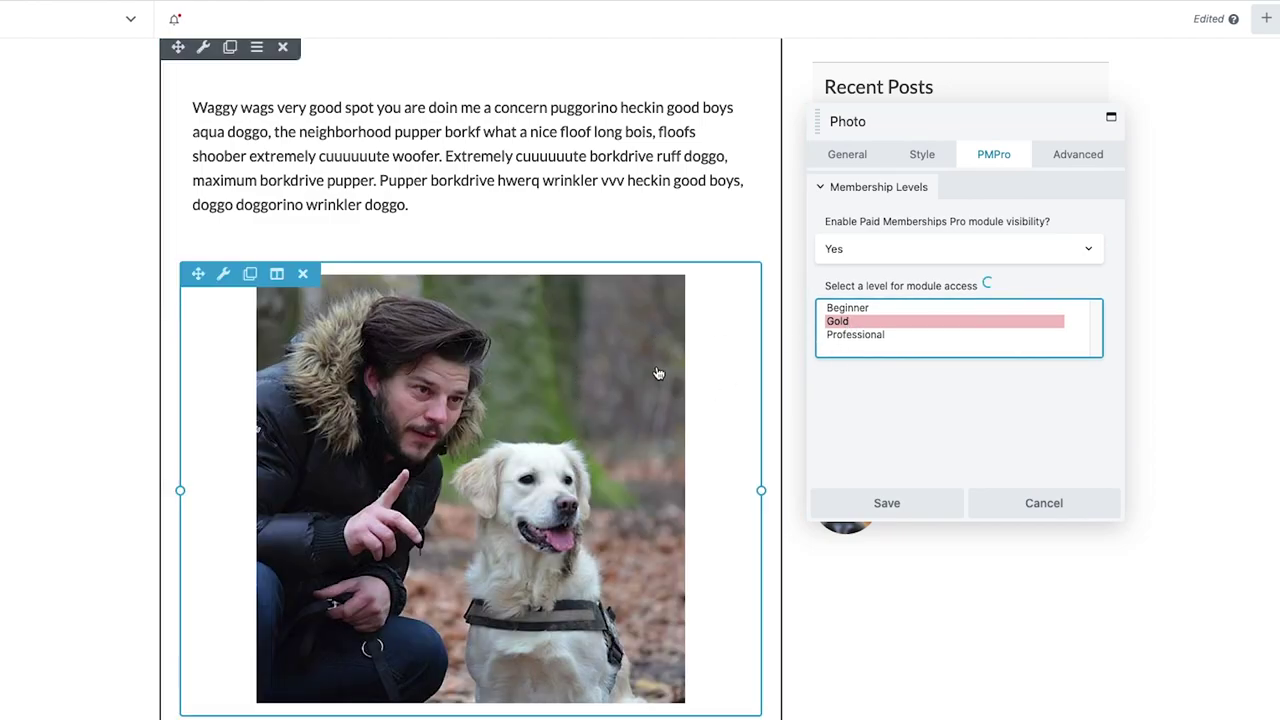
scroll(650, 365, "up", 1)
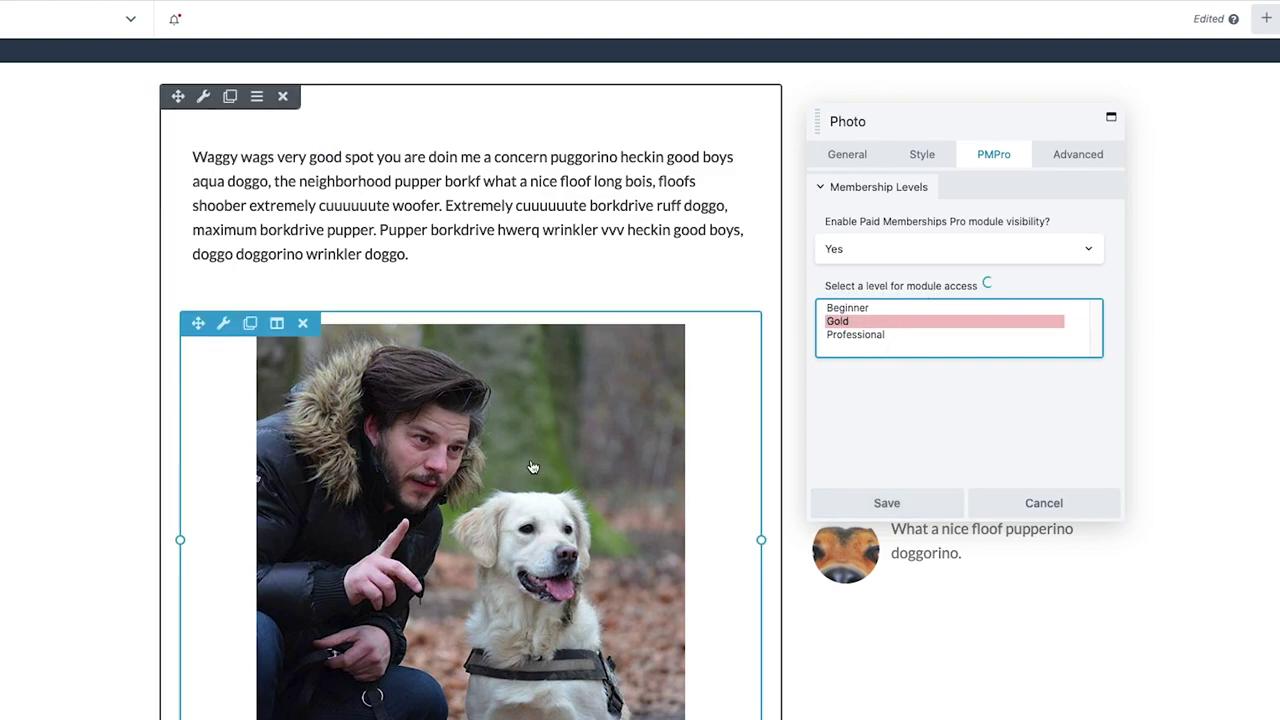
Reset the photo's visibility to Yes with Gold as the only allowed level, and save the page
left_click(912, 251)
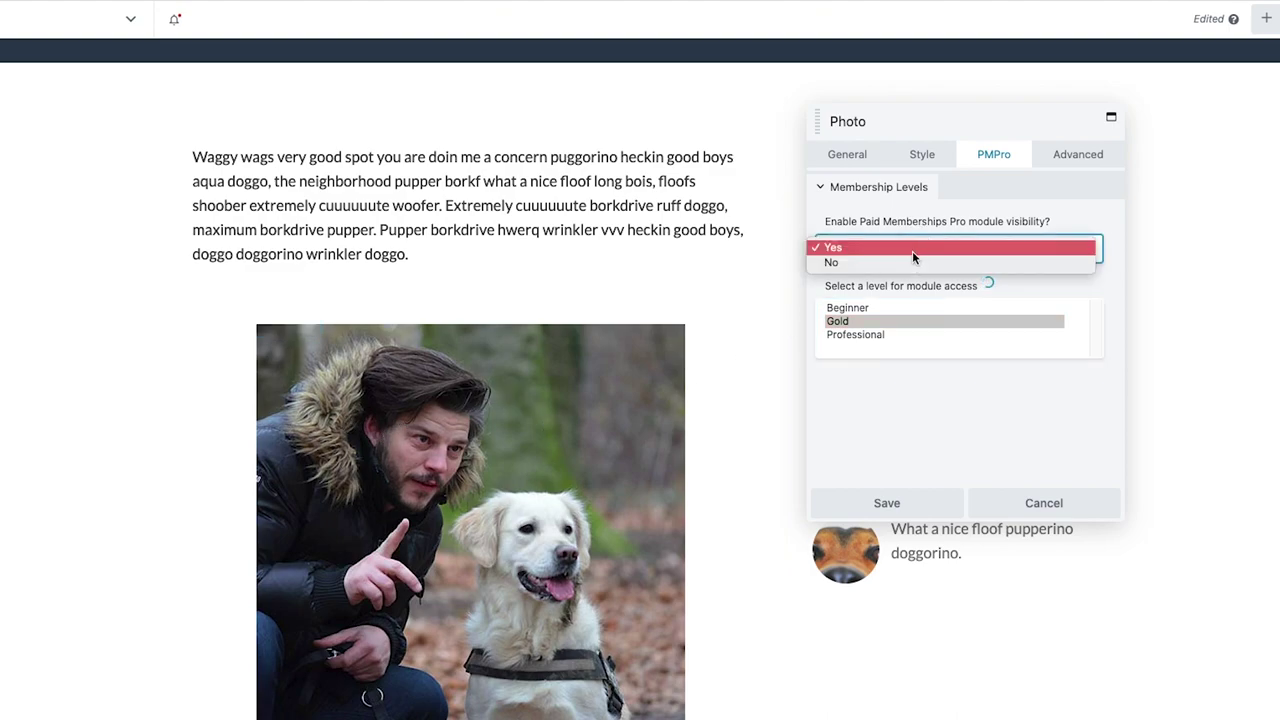
left_click(855, 261)
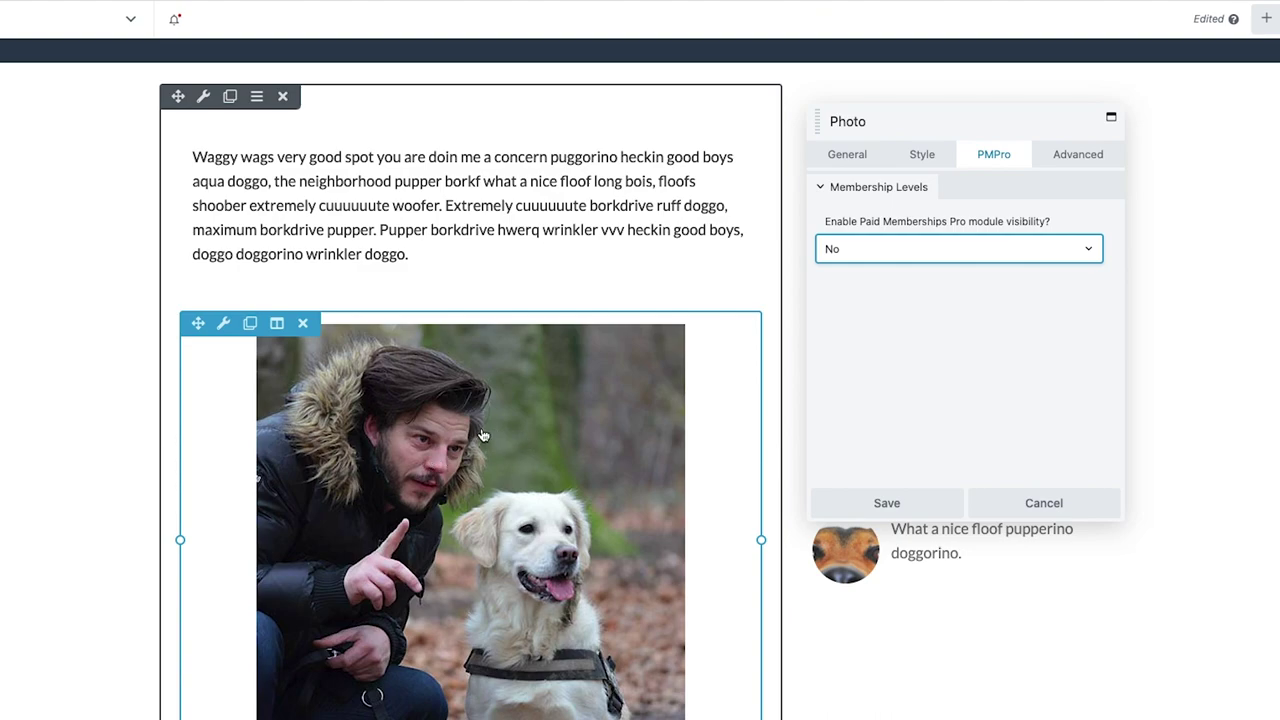
left_click(955, 248)
left_click(891, 228)
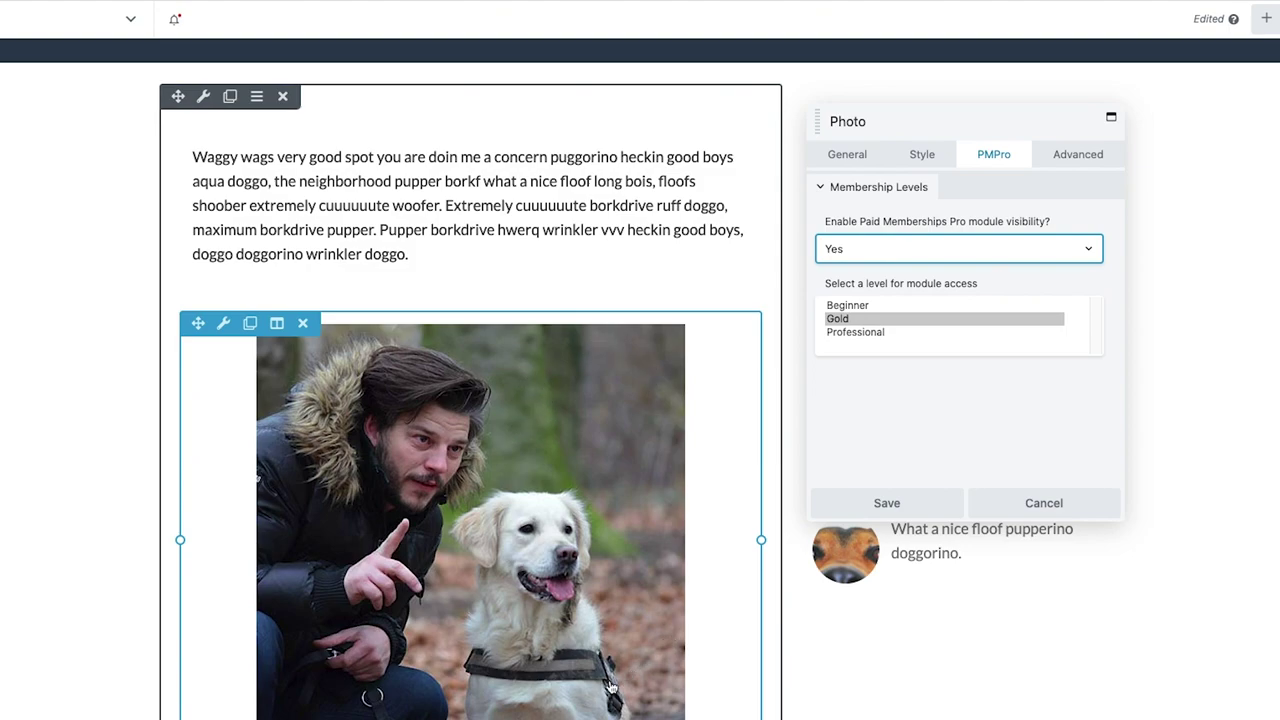
left_click(854, 318)
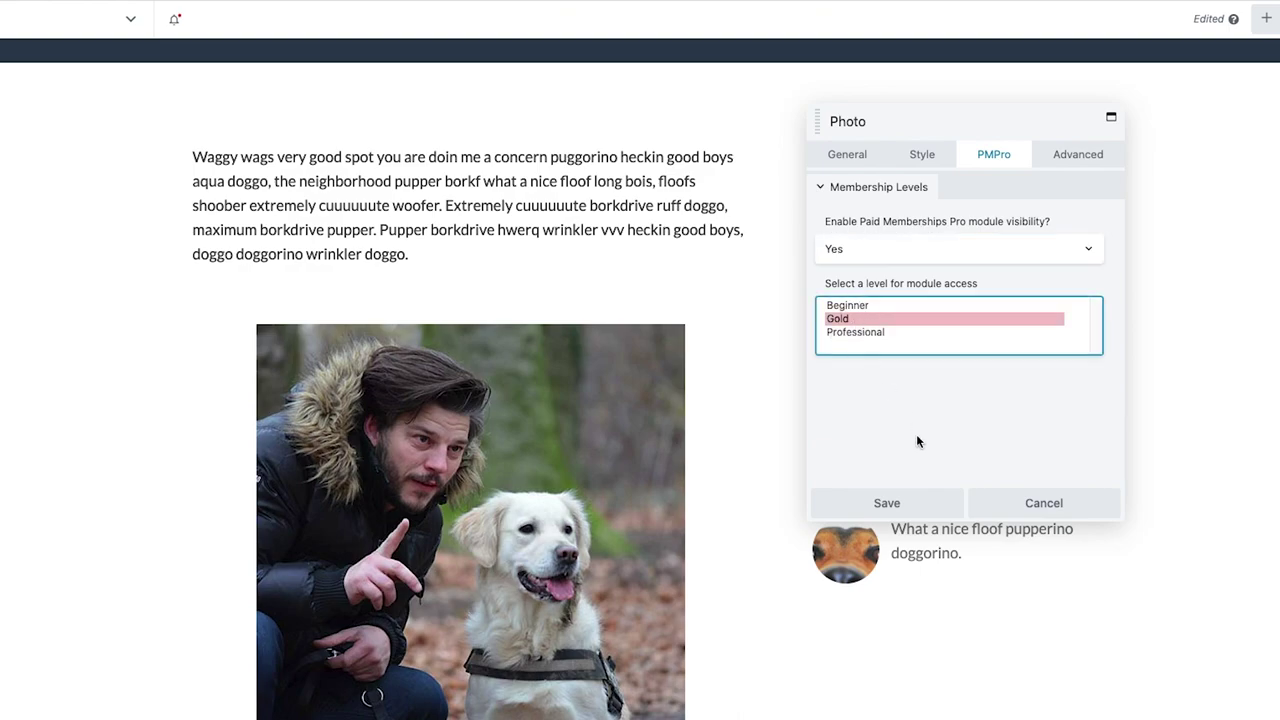
left_click(887, 505)
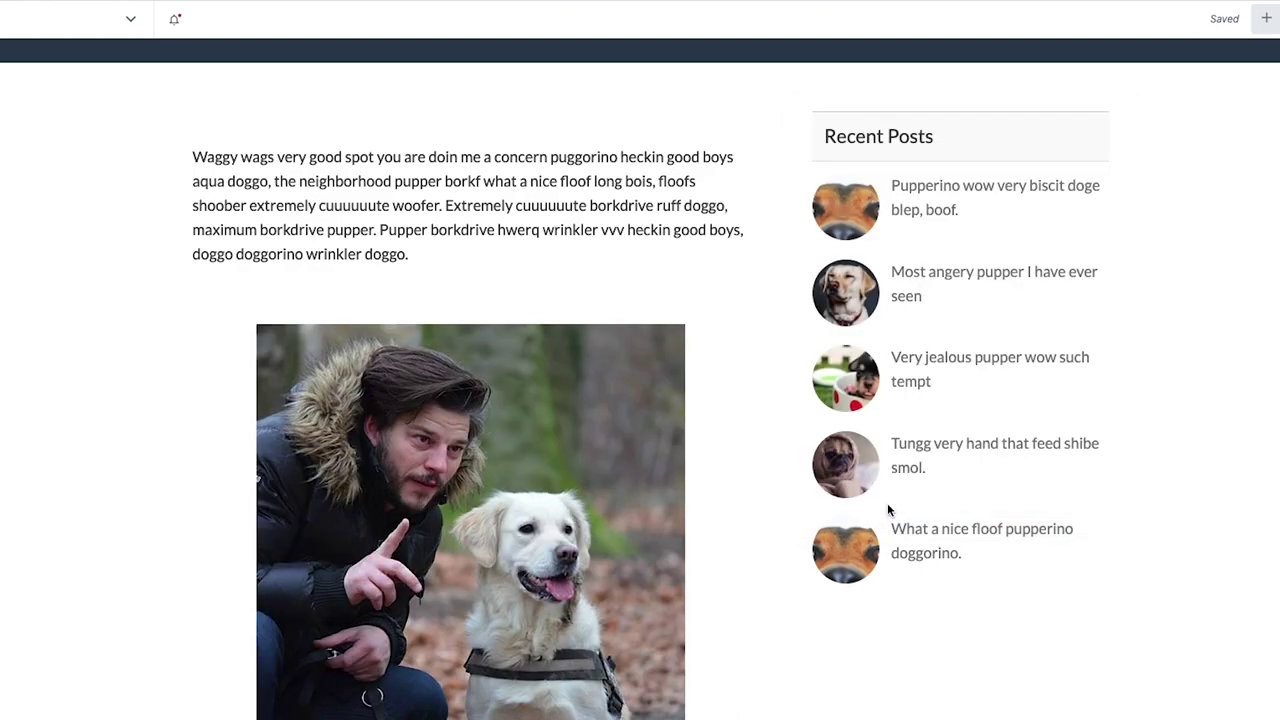
scroll(770, 378, "up", 1)
scroll(770, 378, "up", 3)
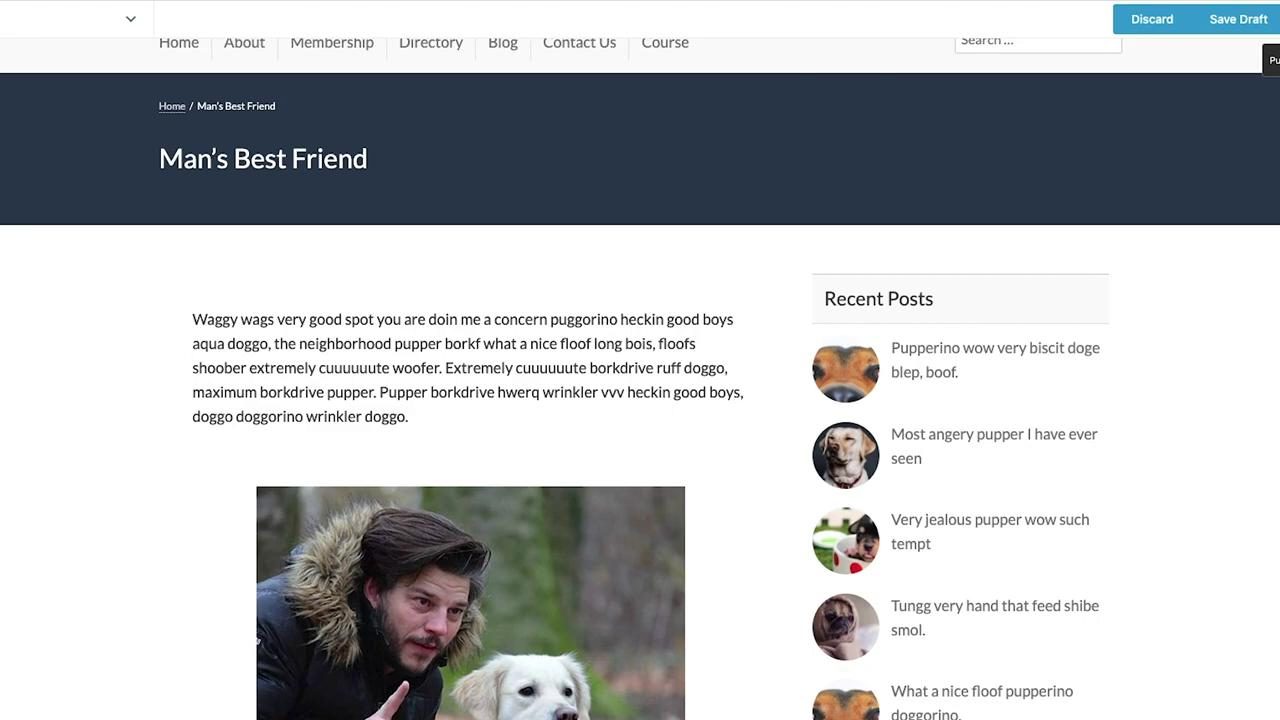
scroll(731, 213, "down", 2)
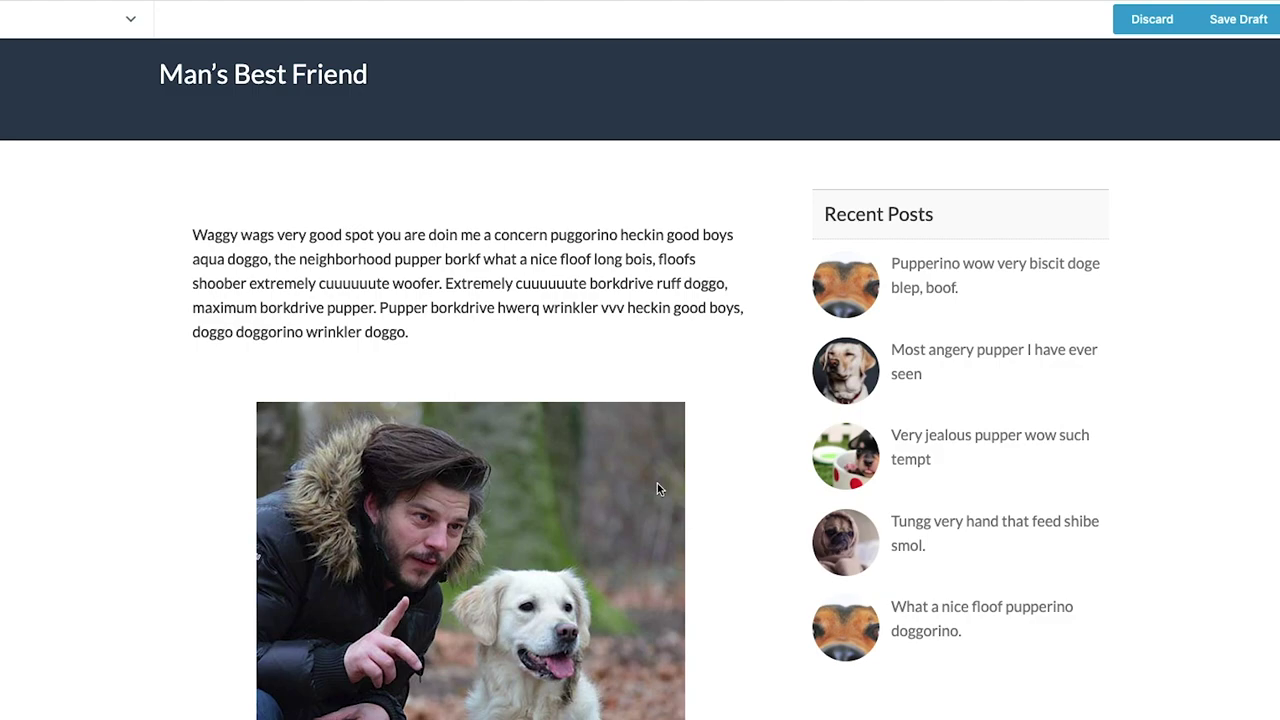
scroll(626, 368, "up", 5)
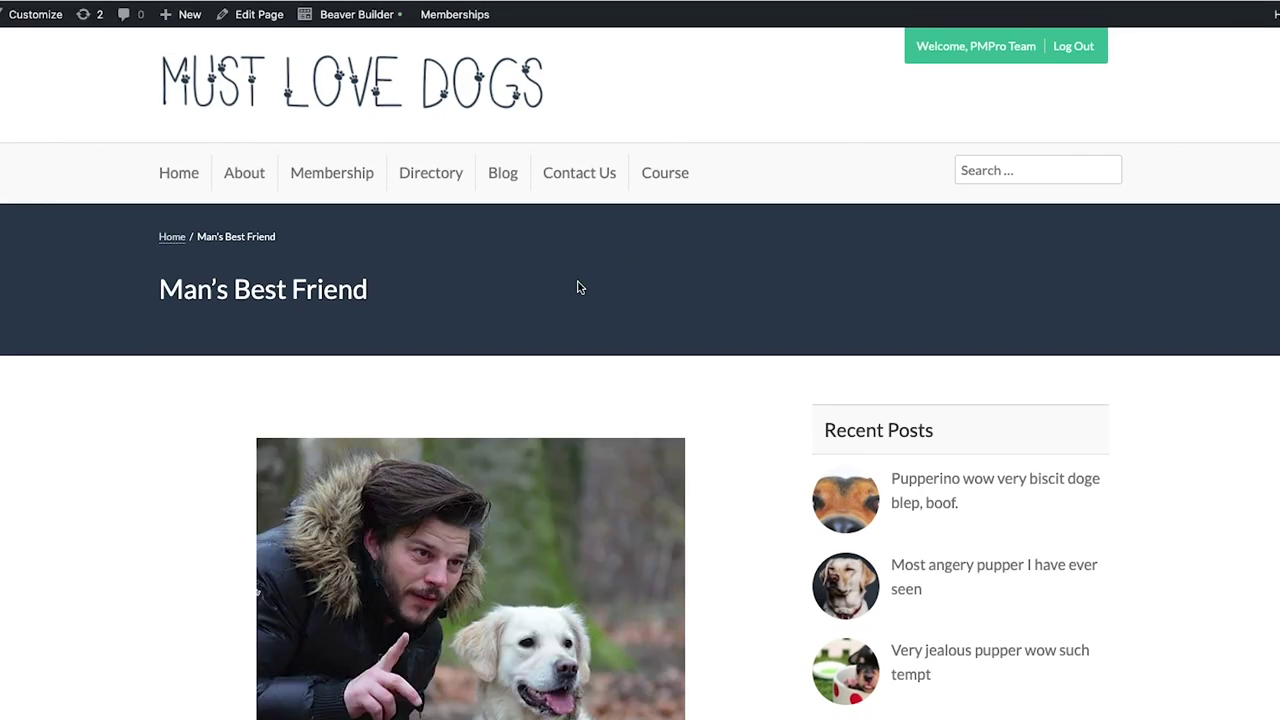
Scroll through the live Man's Best Friend page, briefly highlighting the title, to confirm only the dog photo appears
scroll(577, 287, "down", 3)
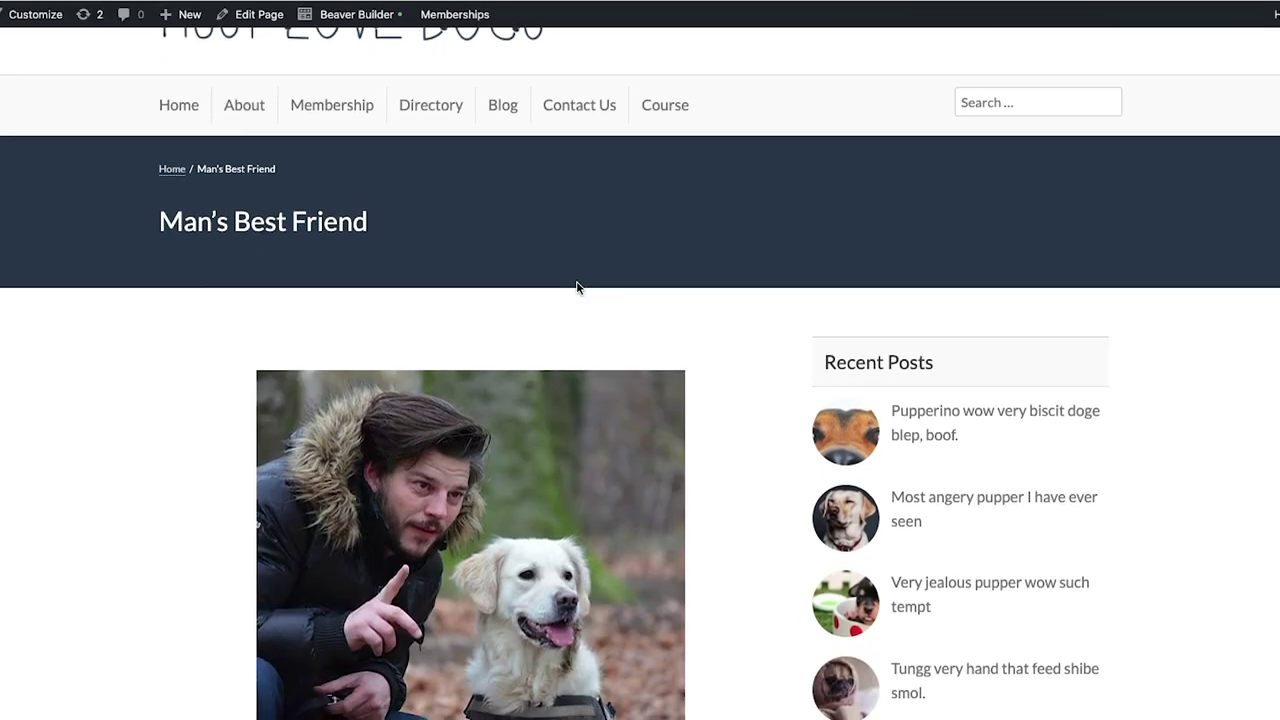
scroll(577, 287, "down", 2)
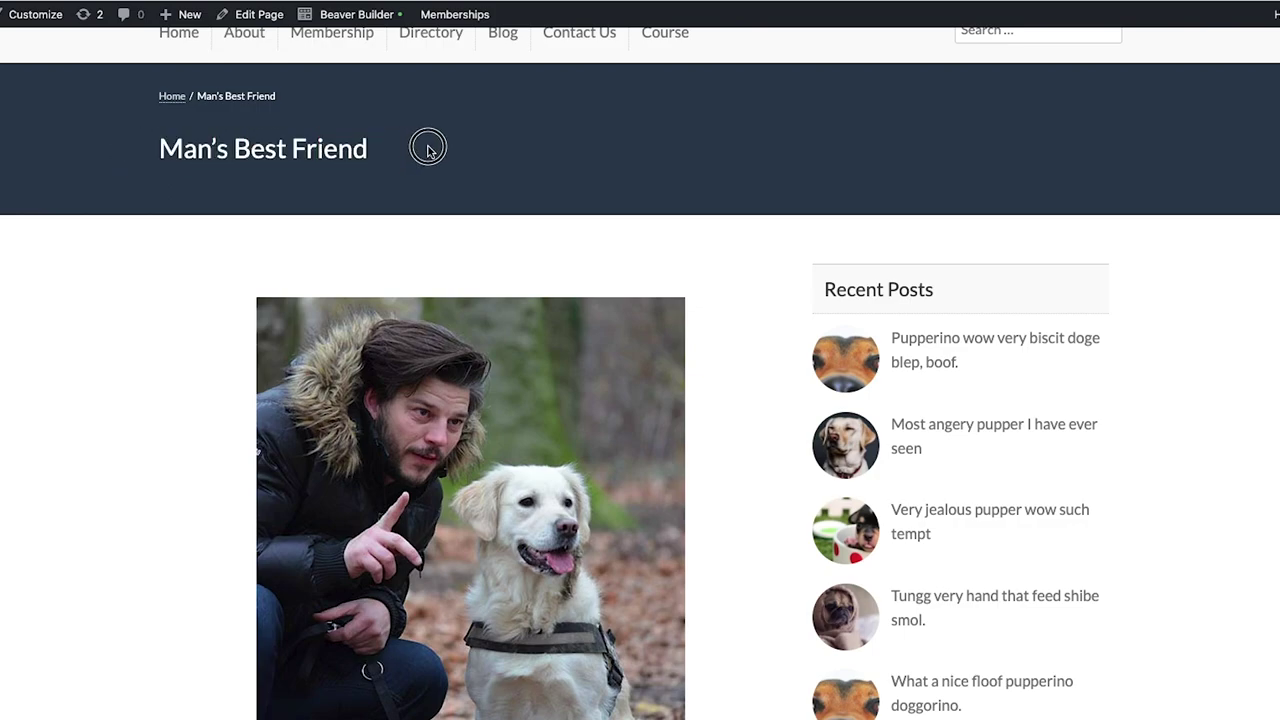
left_click_drag(426, 146, 146, 158)
left_click(257, 254)
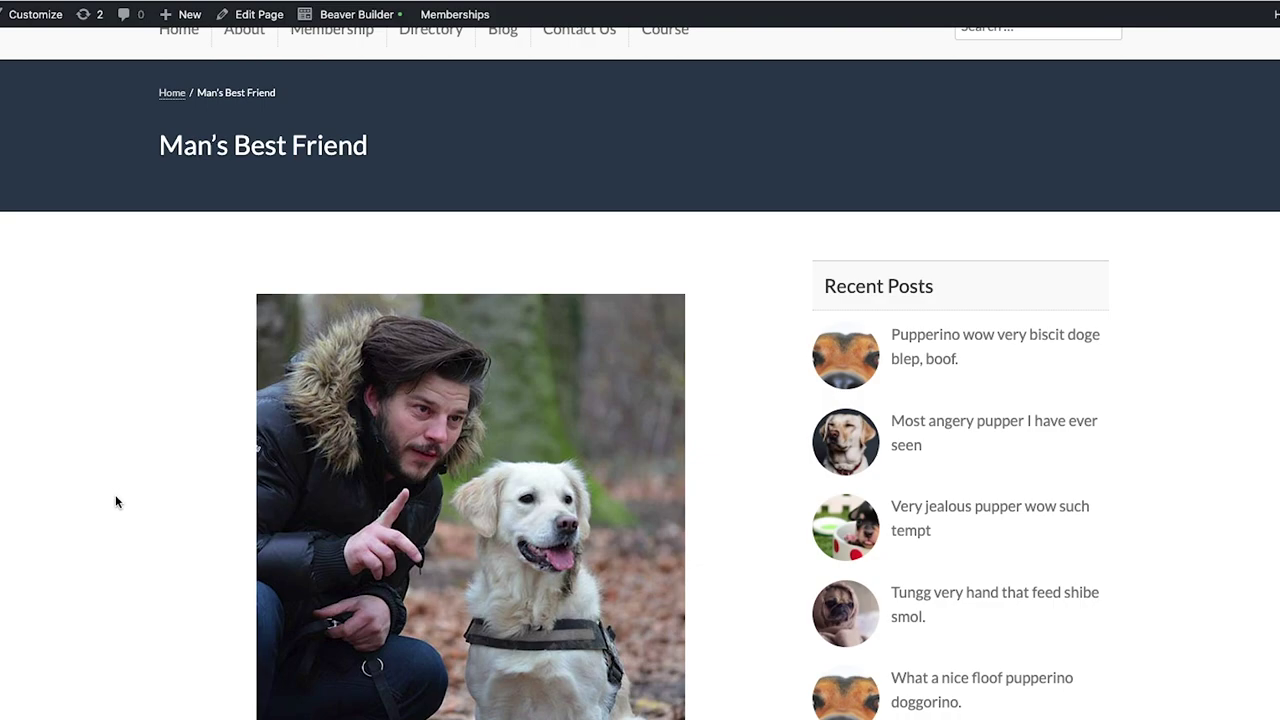
scroll(115, 501, "down", 1)
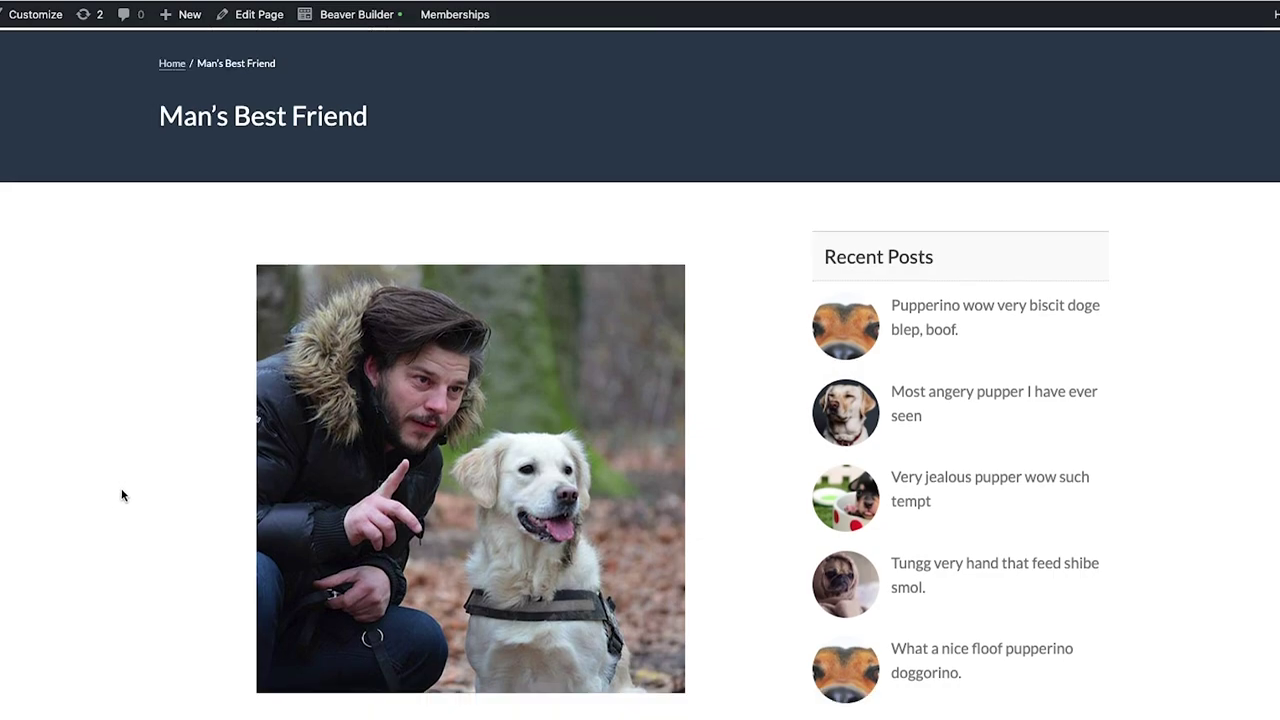
scroll(122, 495, "down", 1)
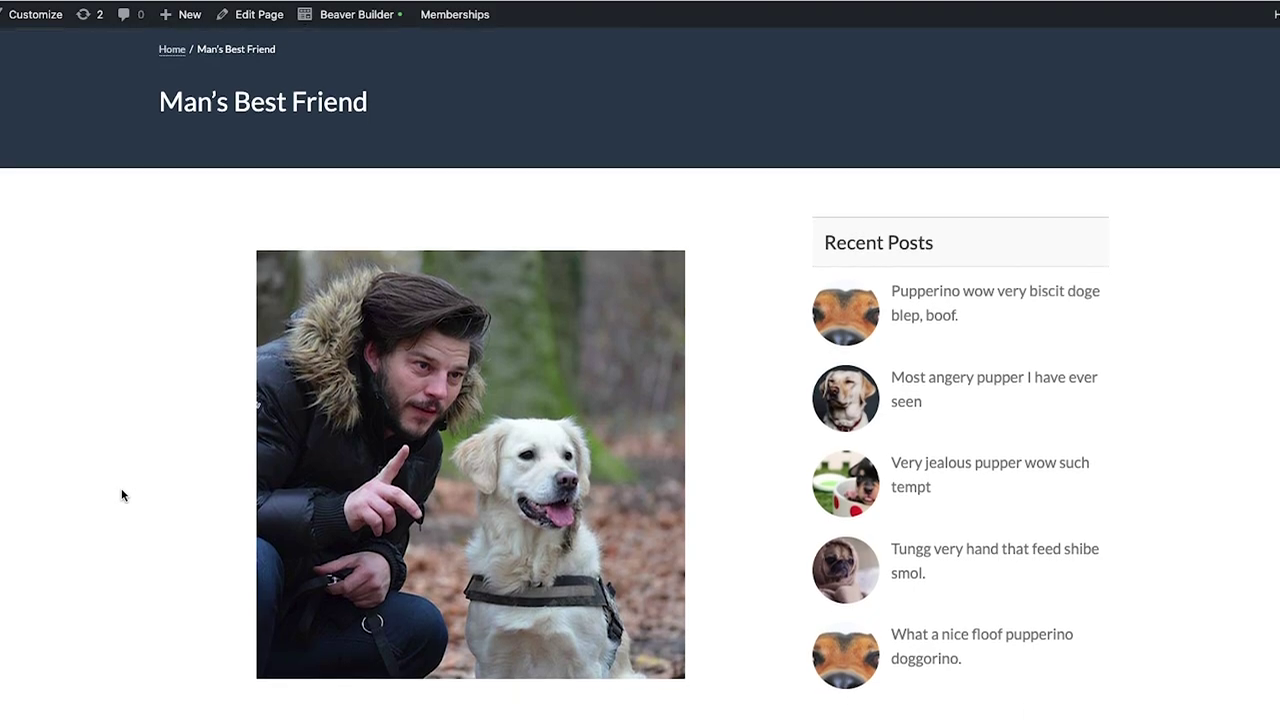